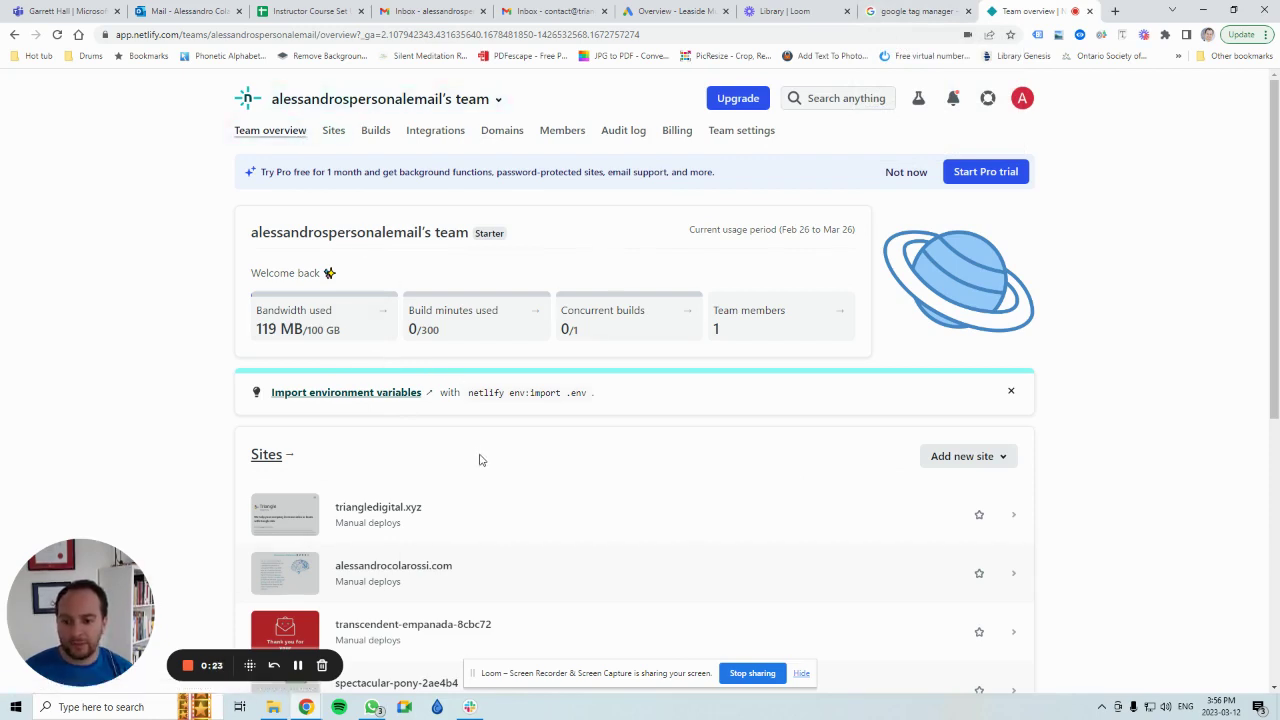
# Step: Open the transcendent-empanada-8cbc72 site from the team's sites and launch its live page
pyautogui.scroll(-2, 485, 458)
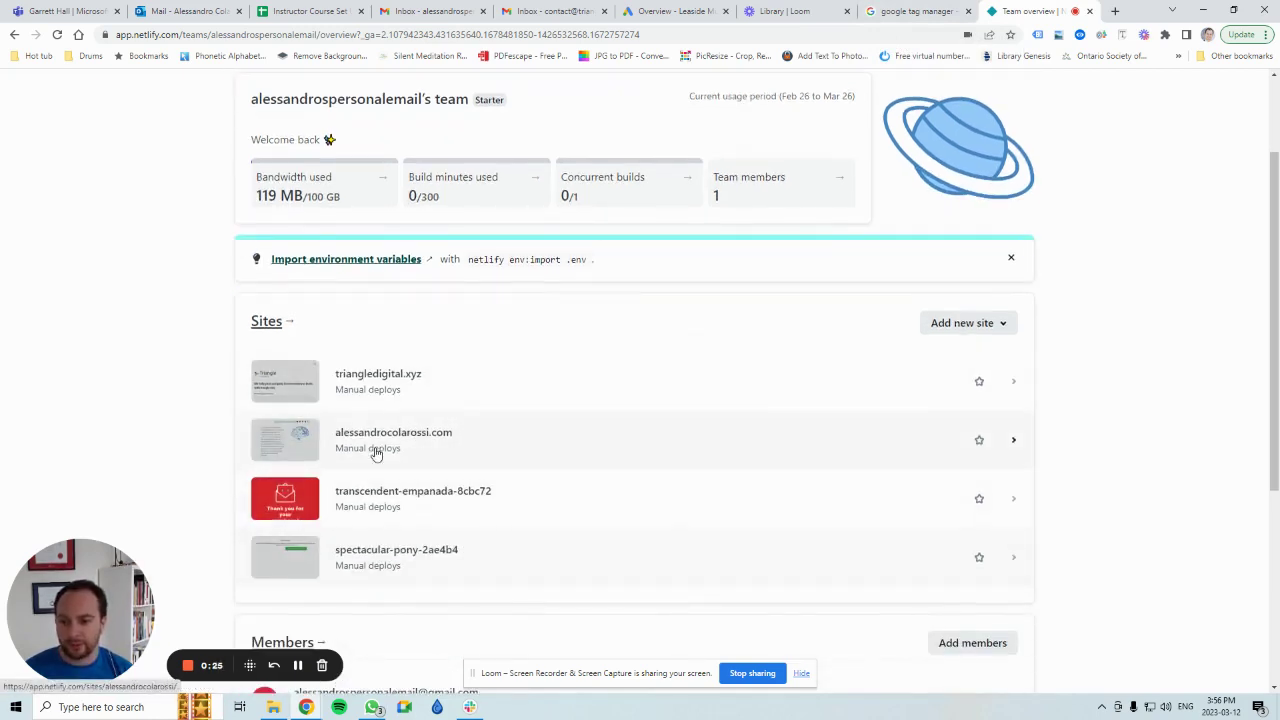
pyautogui.click(438, 503)
pyautogui.click(375, 249)
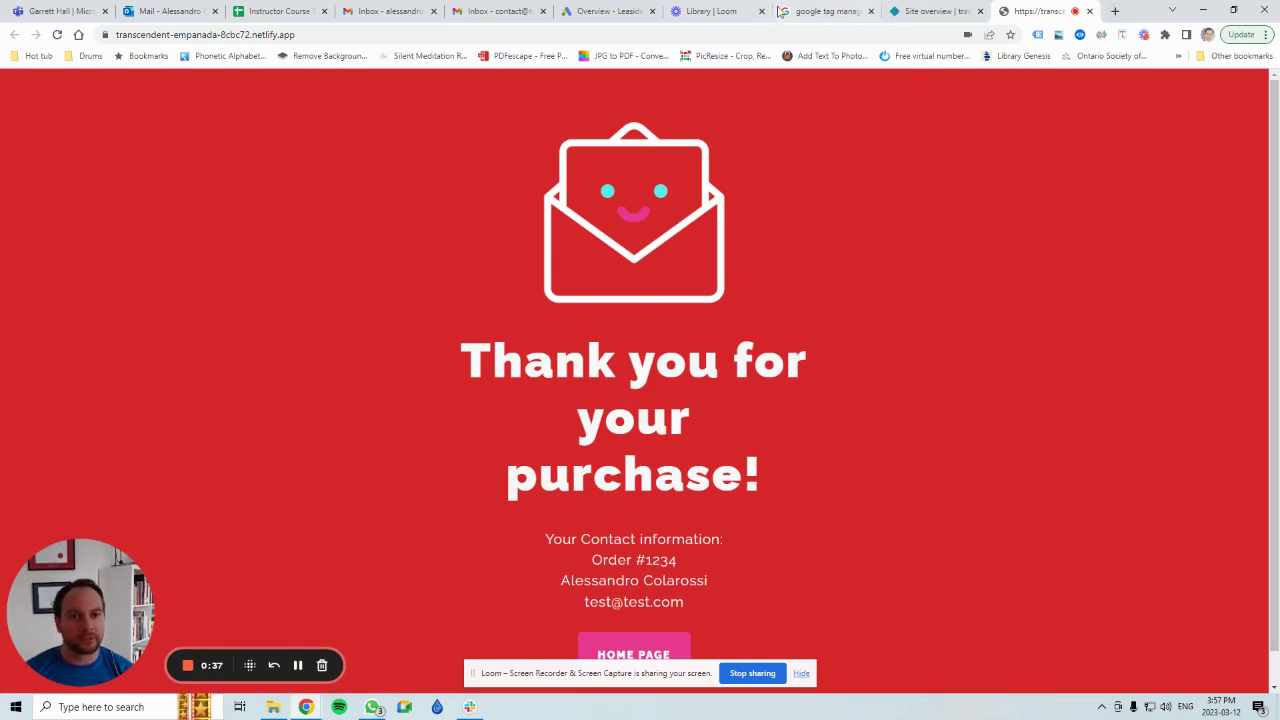
# Step: Switch to Google Tag Manager and open the workspace of container GTM-5MC6CVJ
pyautogui.click(812, 11)
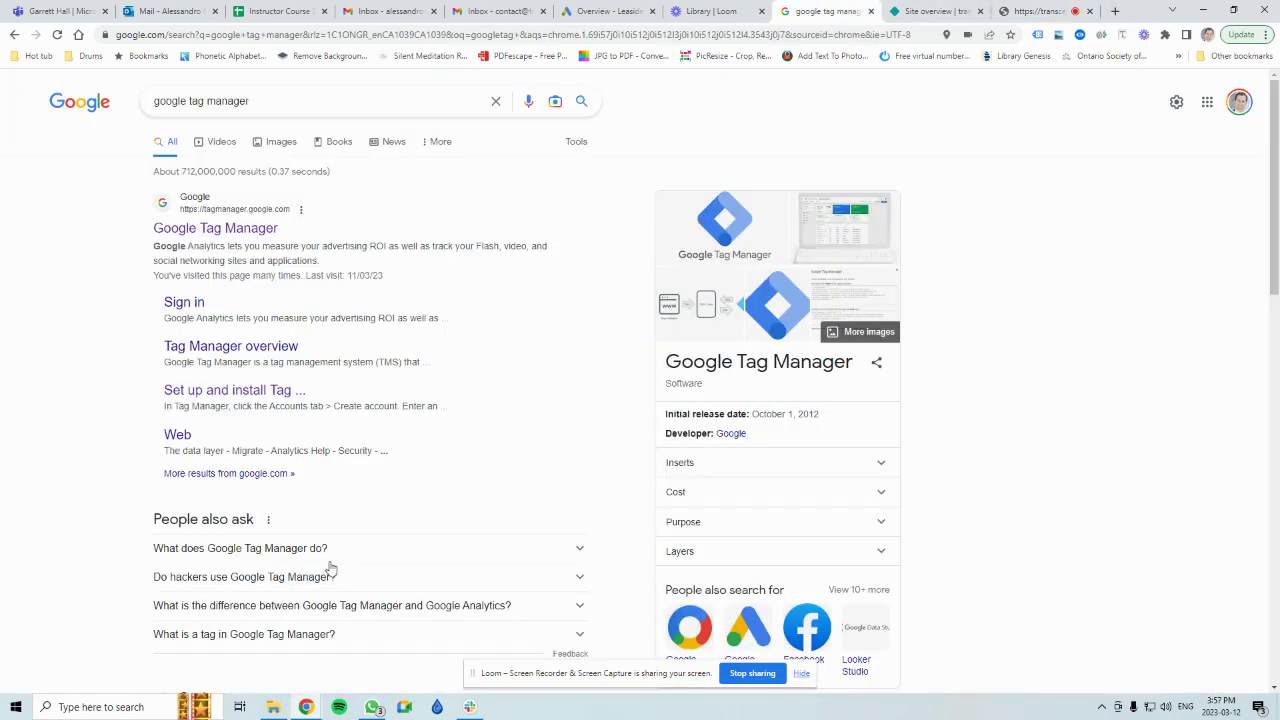
pyautogui.click(219, 227)
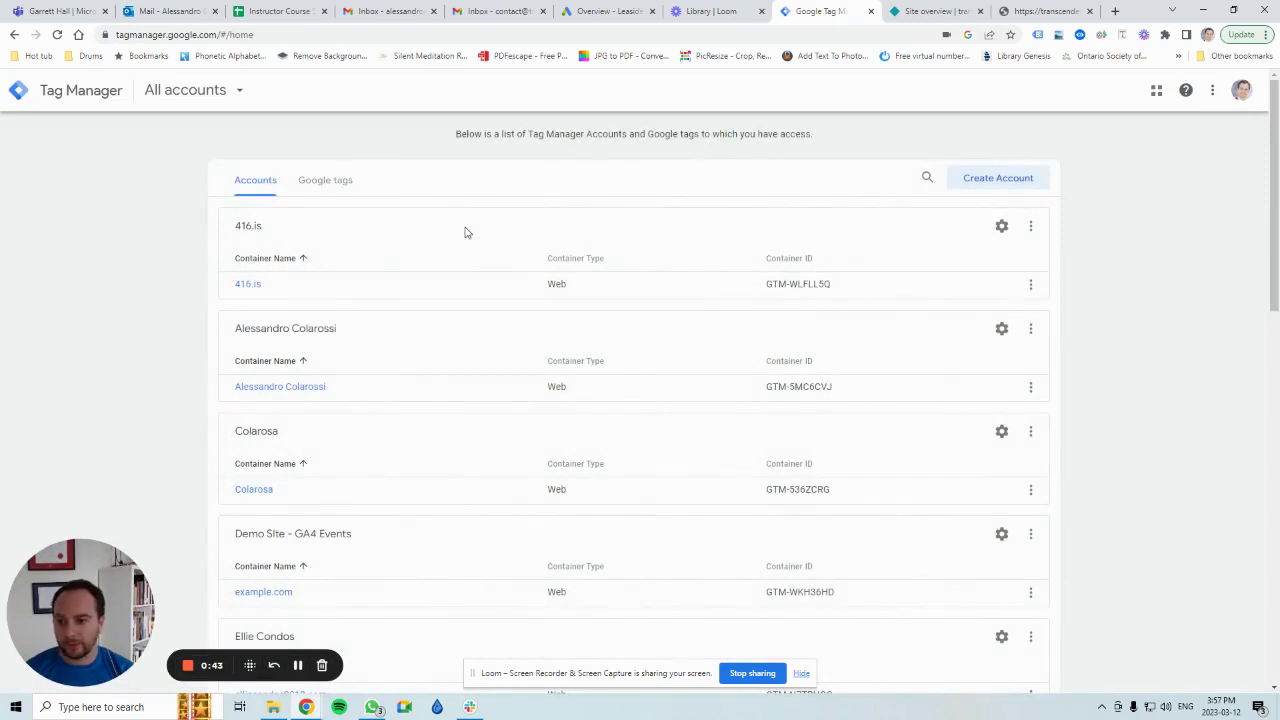
pyautogui.click(312, 388)
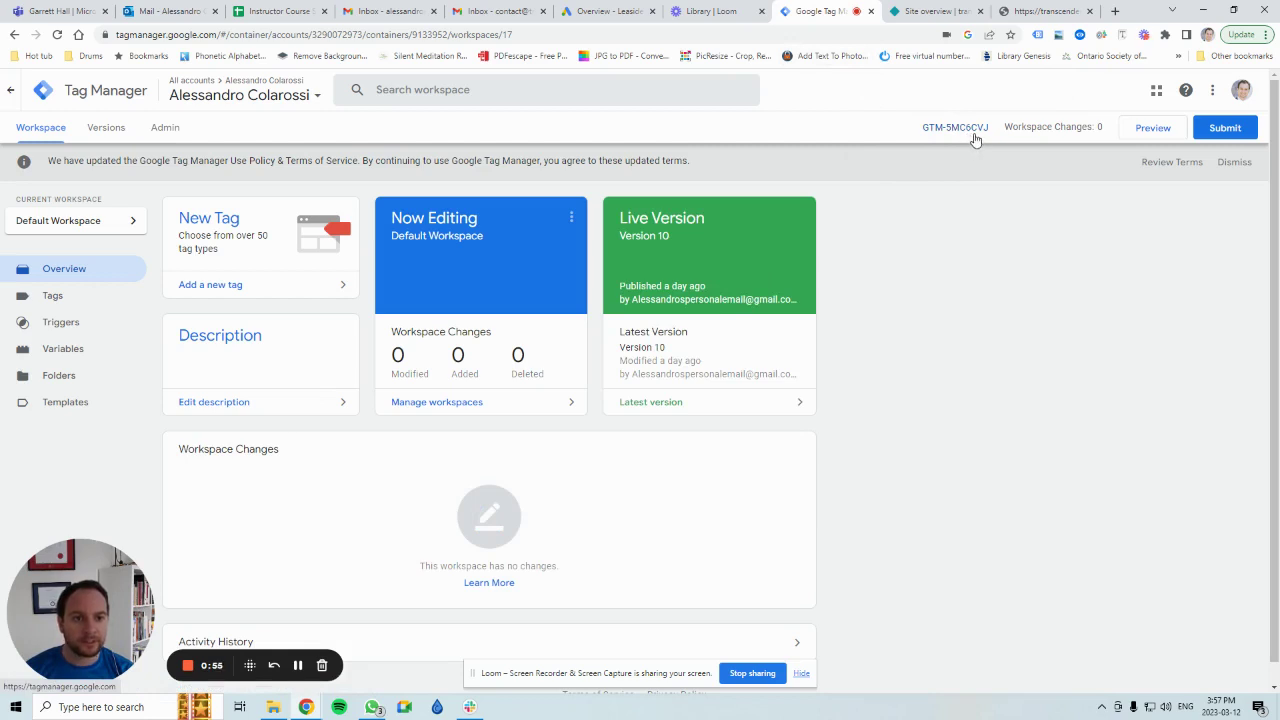
# Step: Enable Tag Assistant Legacy on the thank-you page and reload the page
pyautogui.click(1030, 11)
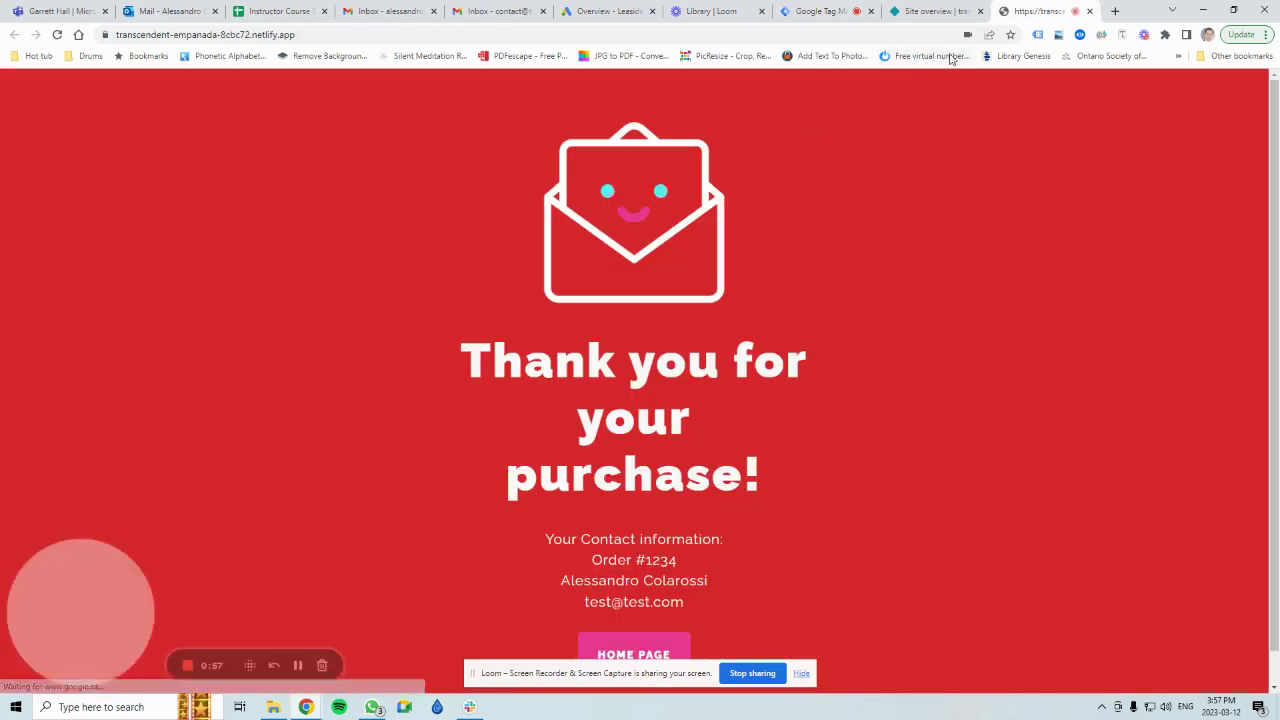
pyautogui.click(1038, 34)
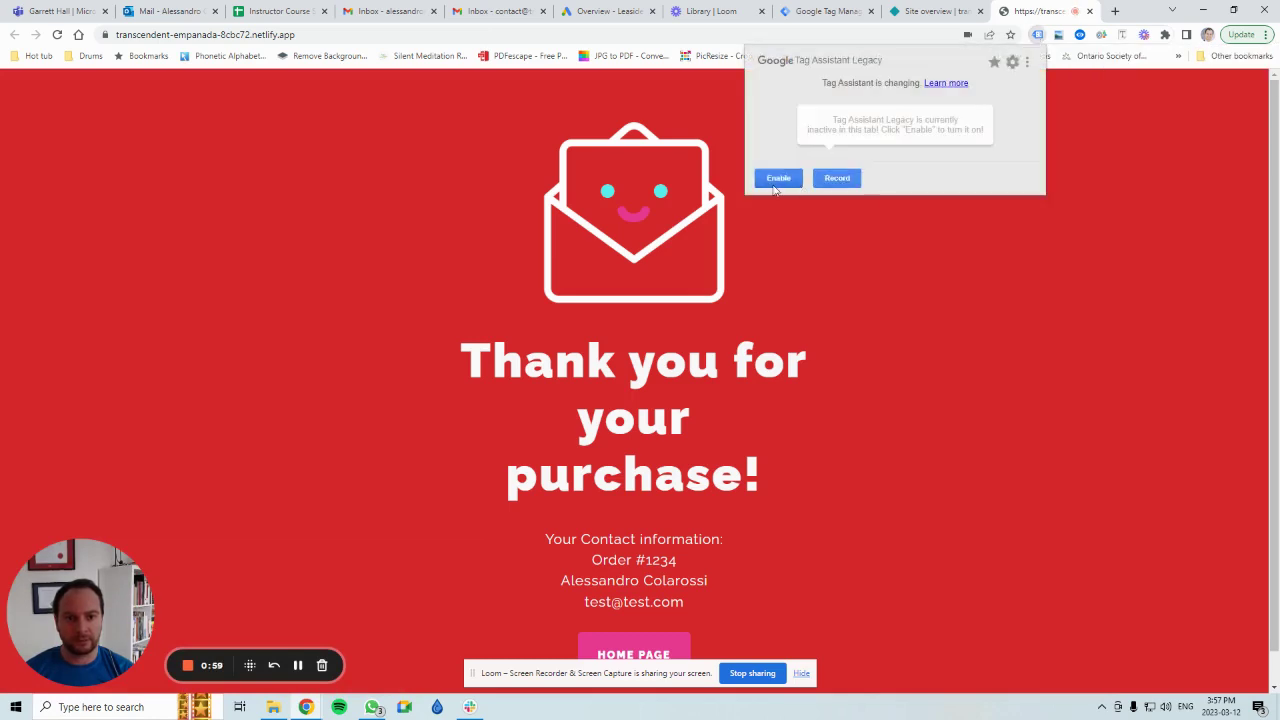
pyautogui.click(778, 180)
pyautogui.click(852, 347)
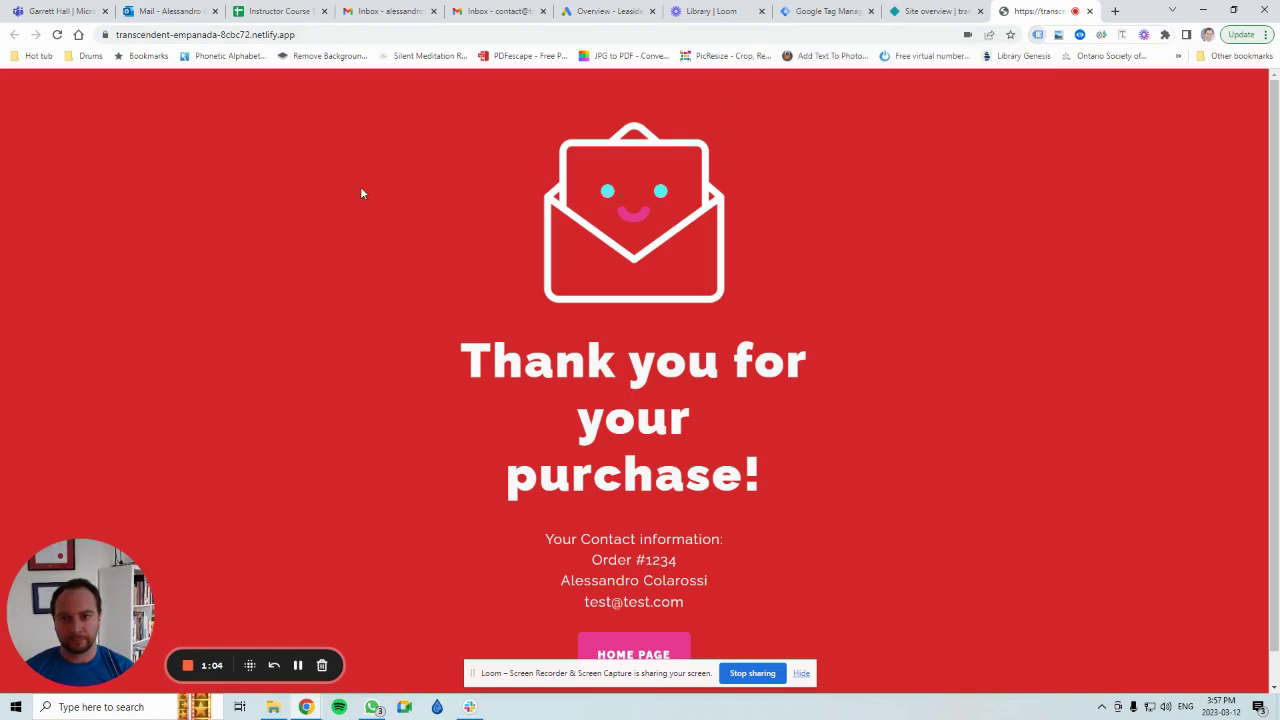
pyautogui.click(57, 35)
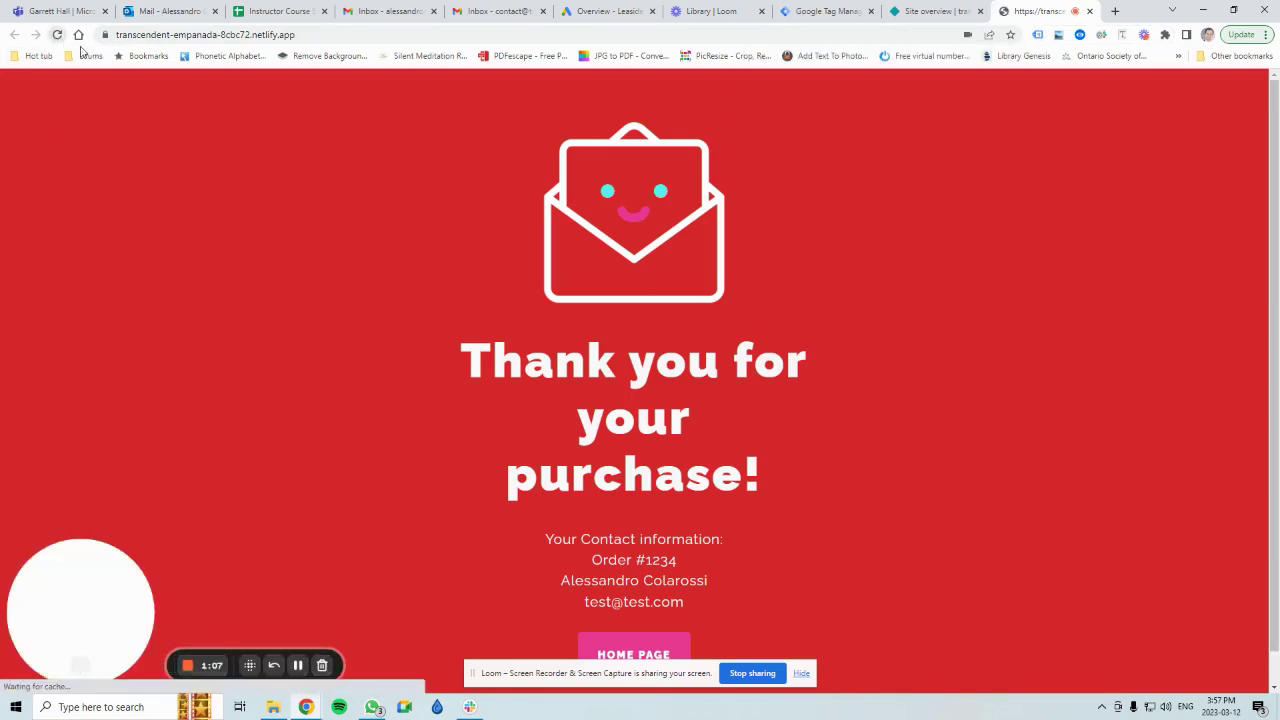
# Step: Compare the Tag Manager container ID with the tags Tag Assistant Legacy detects on the thank-you page
pyautogui.click(822, 11)
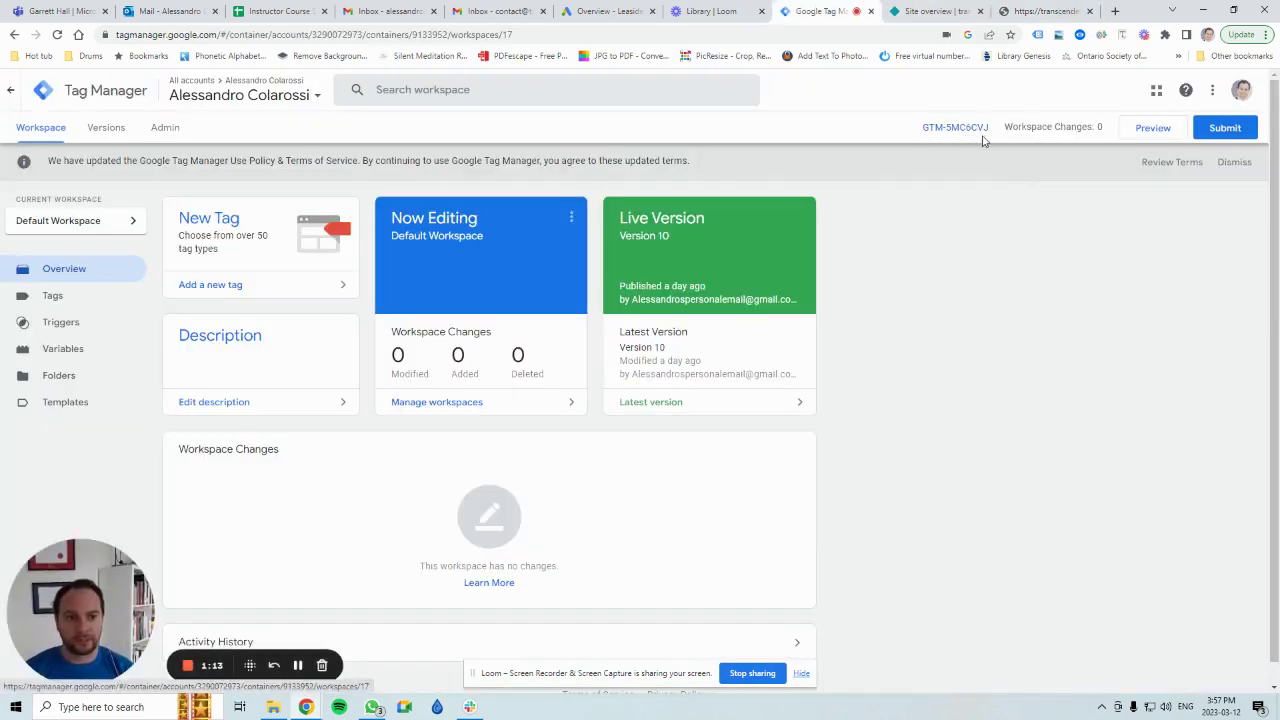
pyautogui.click(1040, 11)
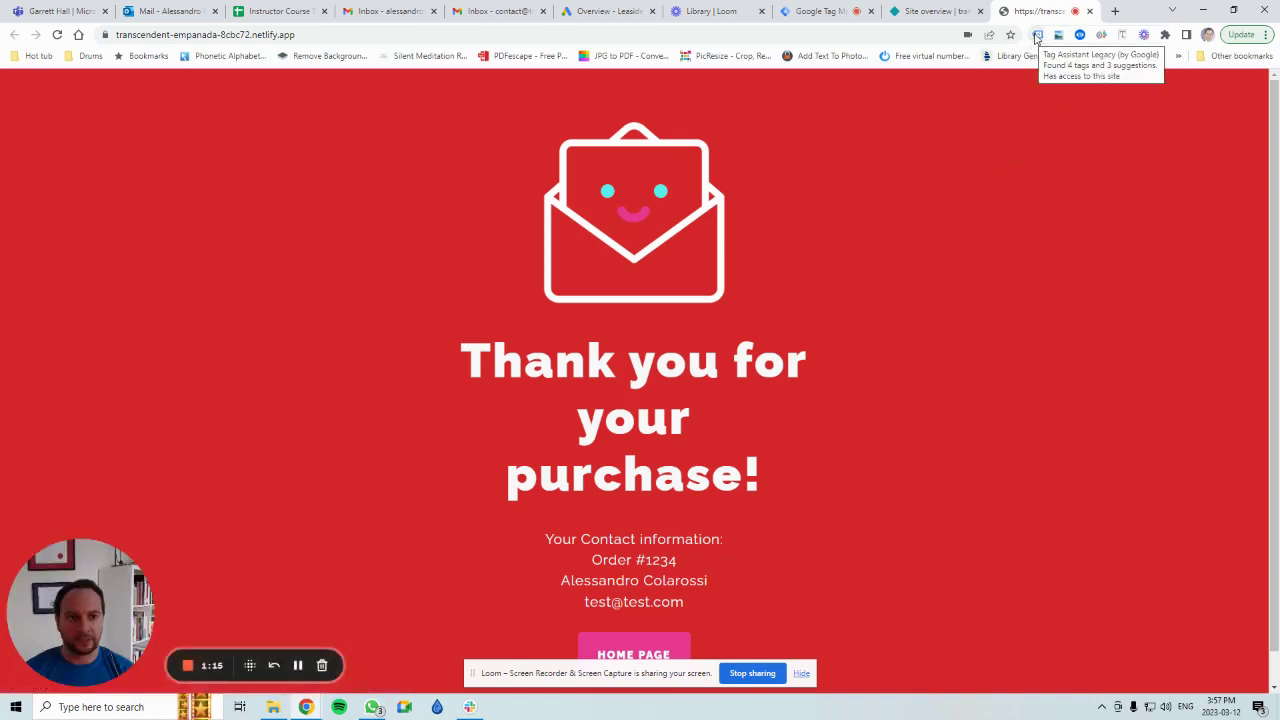
pyautogui.click(1038, 34)
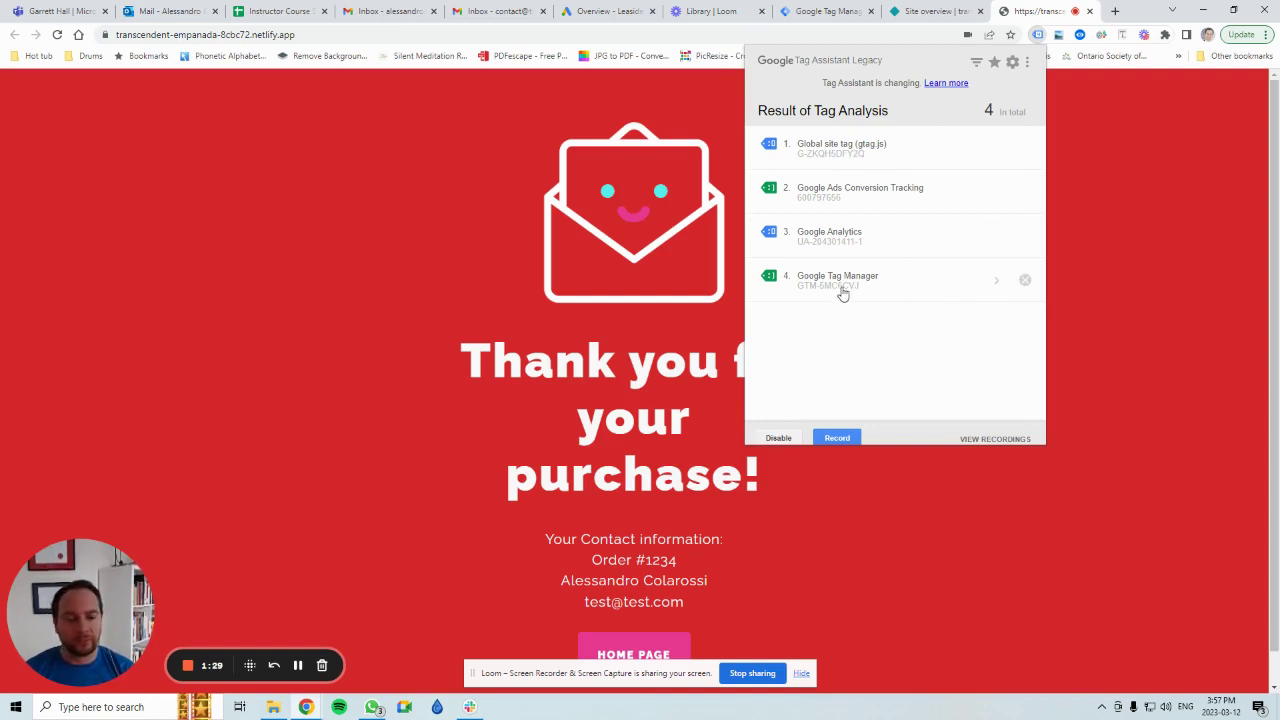
pyautogui.click(1125, 195)
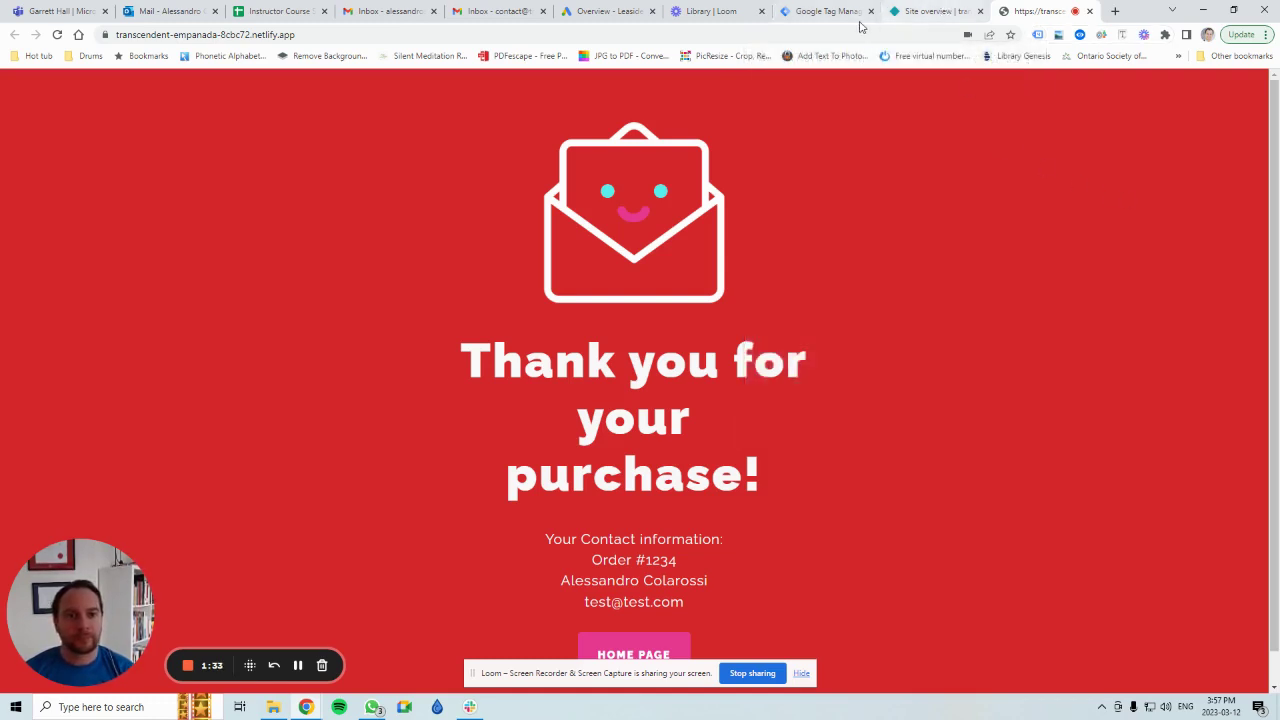
# Step: Show the container's tags in Tag Manager and copy the thank-you page's URL
pyautogui.click(826, 13)
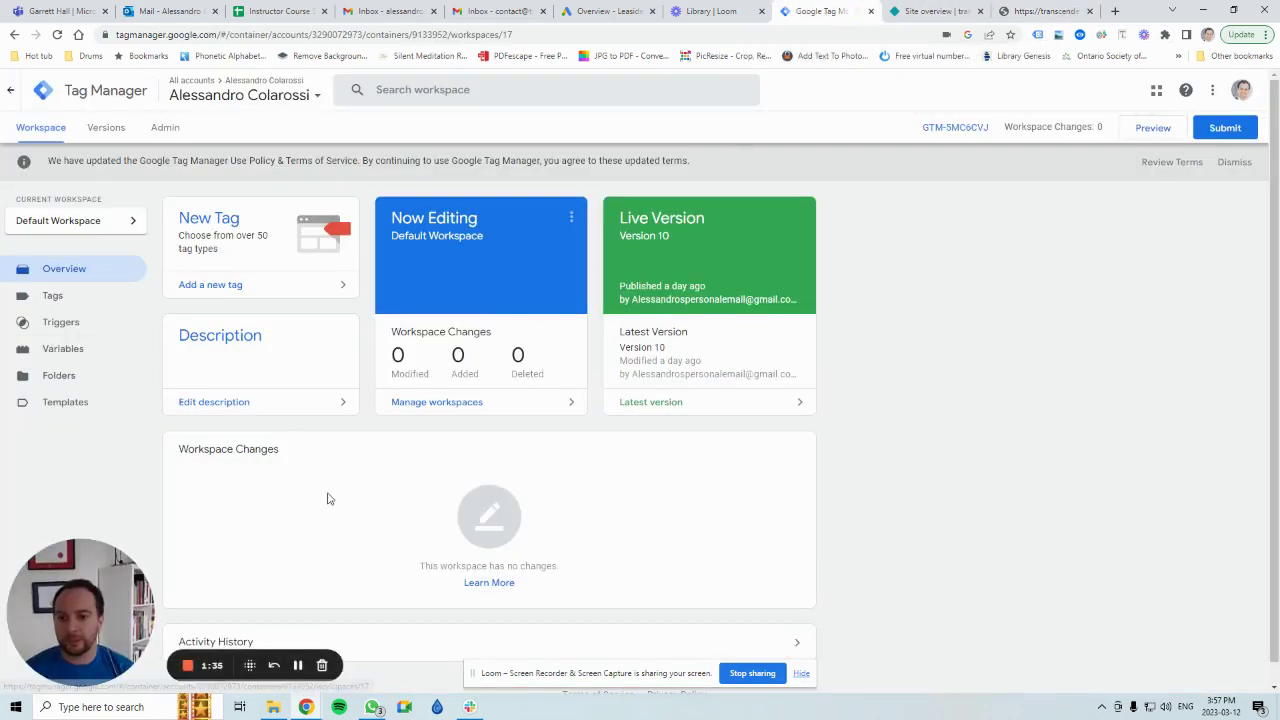
pyautogui.click(76, 296)
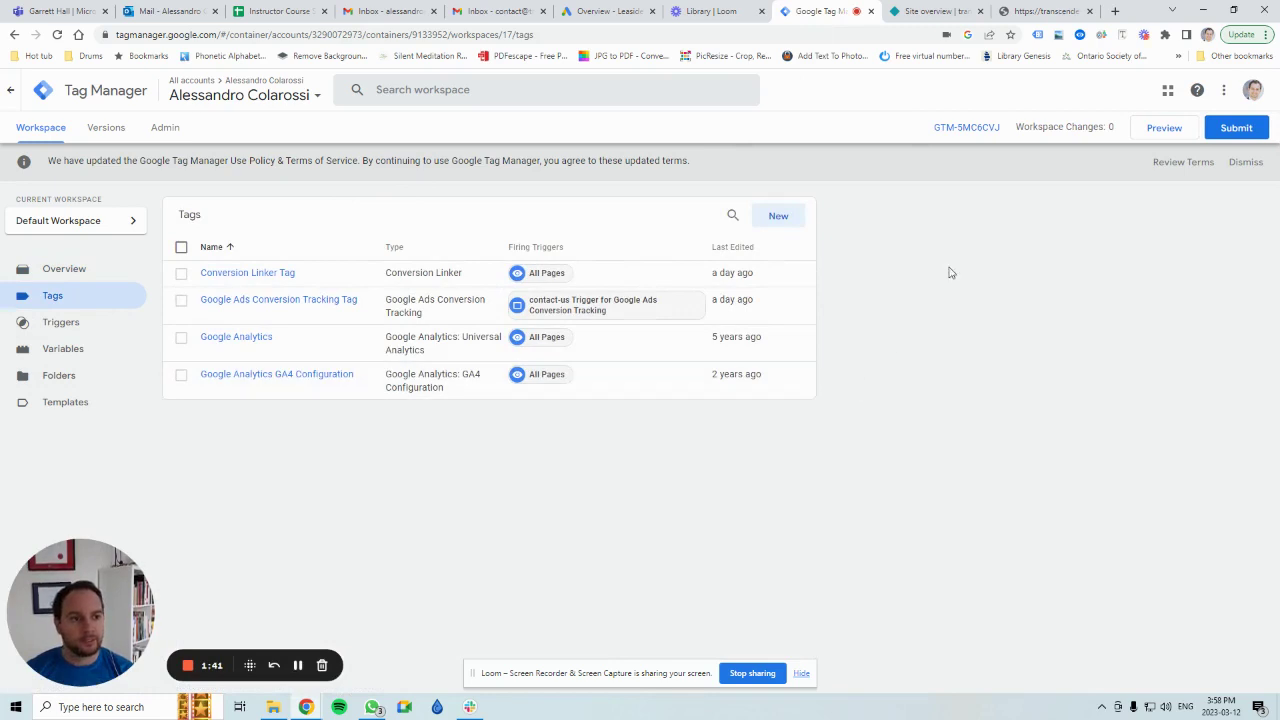
pyautogui.click(1040, 11)
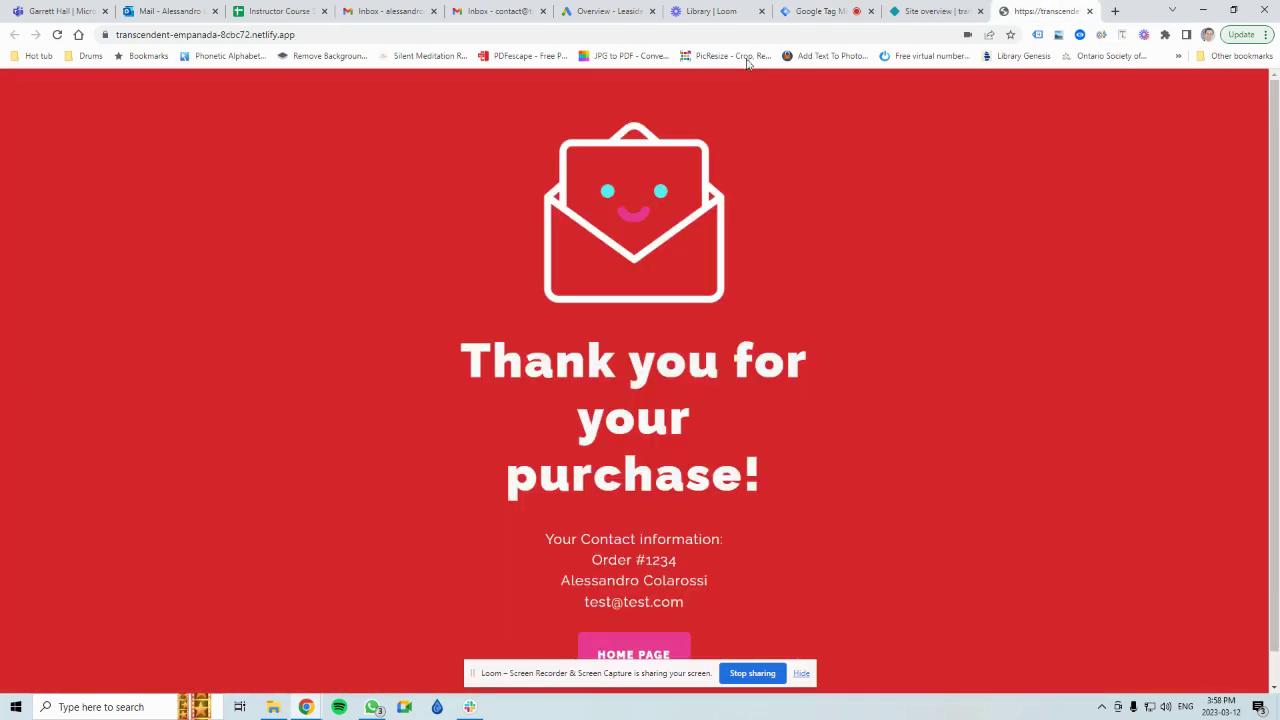
pyautogui.click(350, 37)
pyautogui.rightClick(350, 37)
pyautogui.click(398, 108)
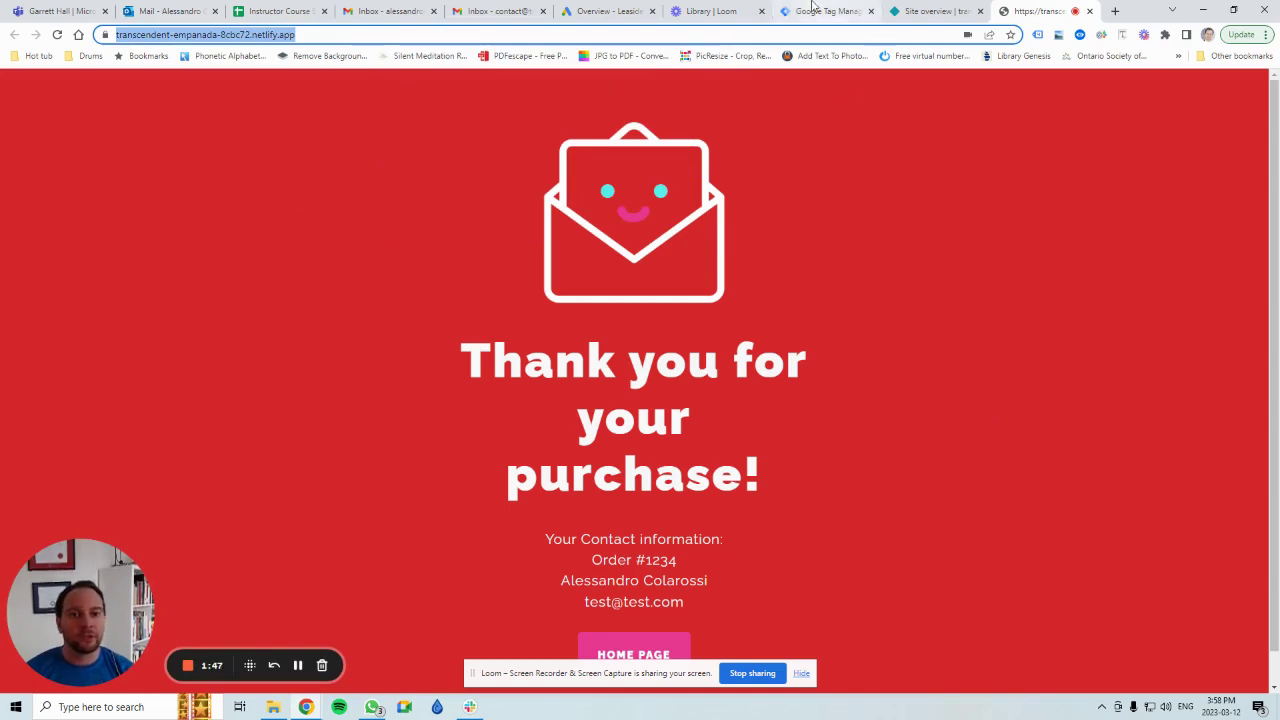
pyautogui.click(830, 12)
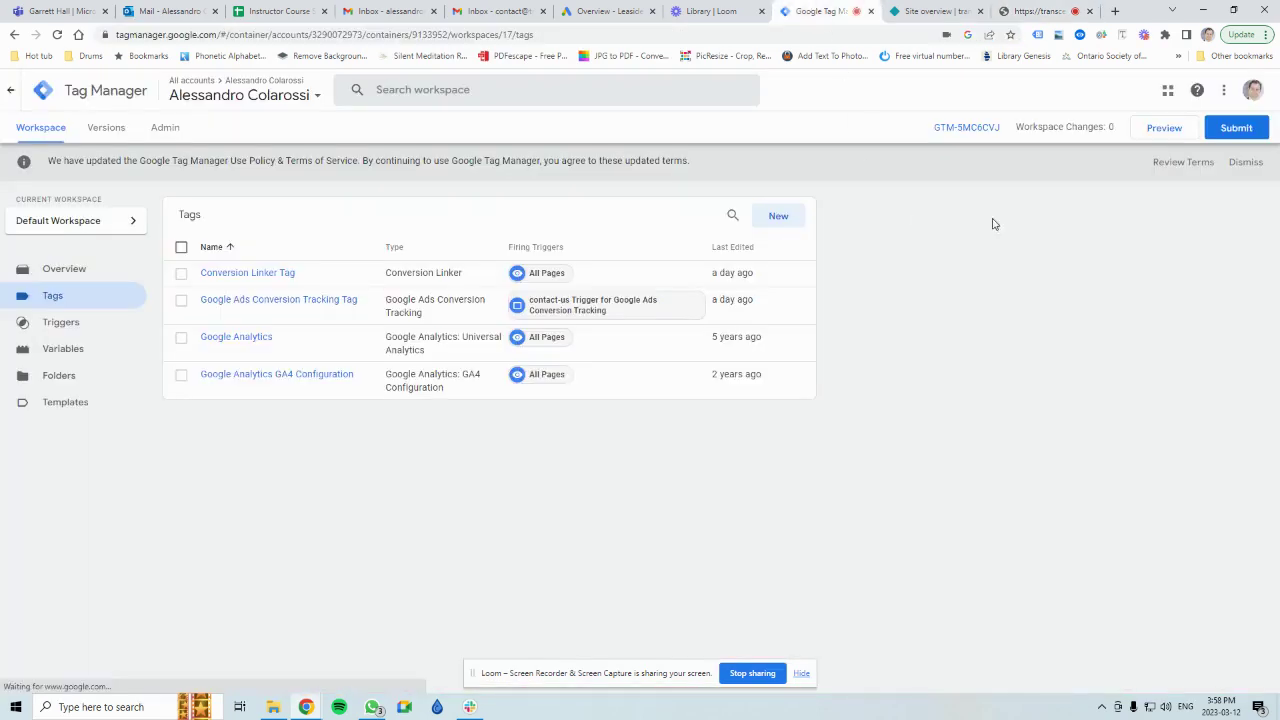
pyautogui.click(1163, 129)
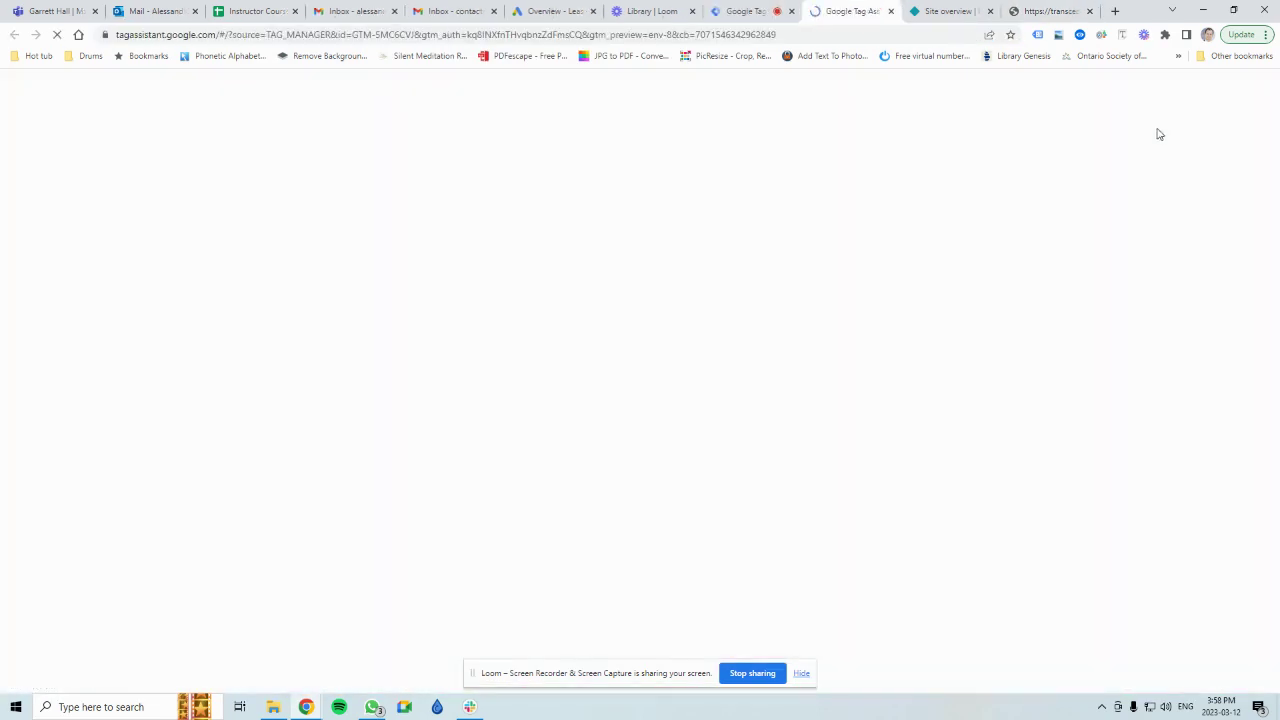
pyautogui.tripleClick(710, 391)
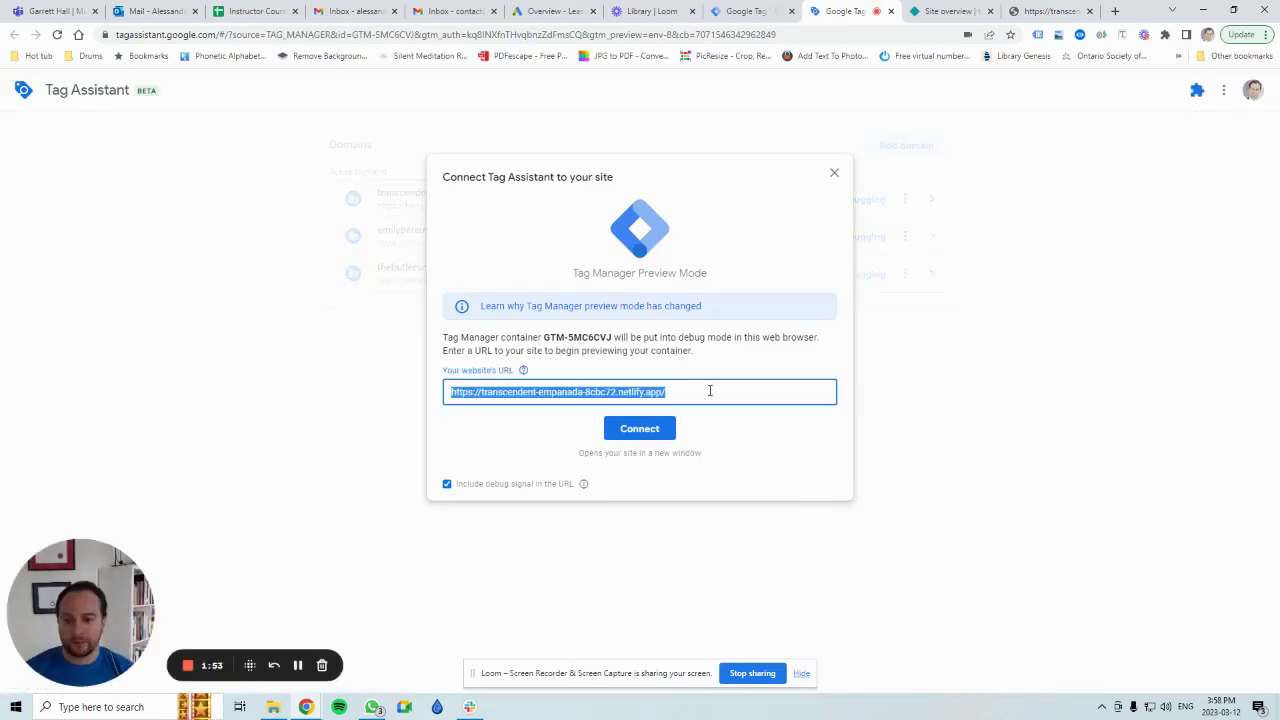
pyautogui.click(730, 386)
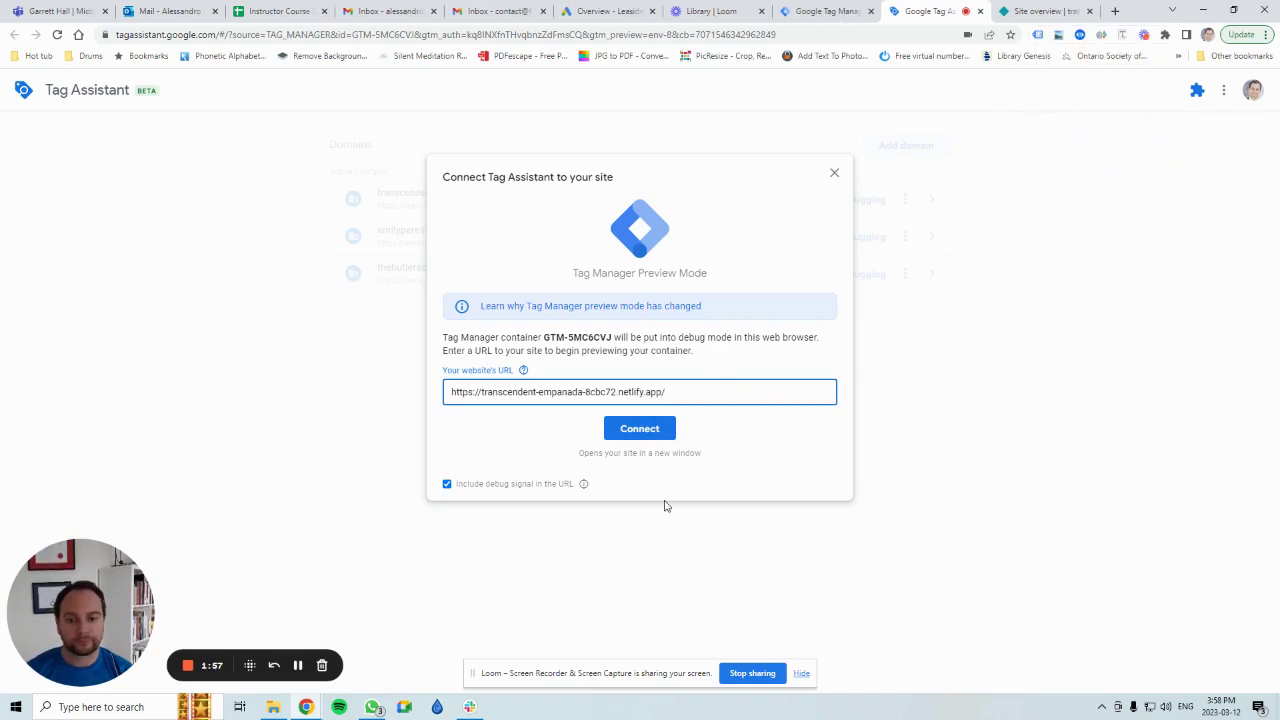
pyautogui.click(640, 429)
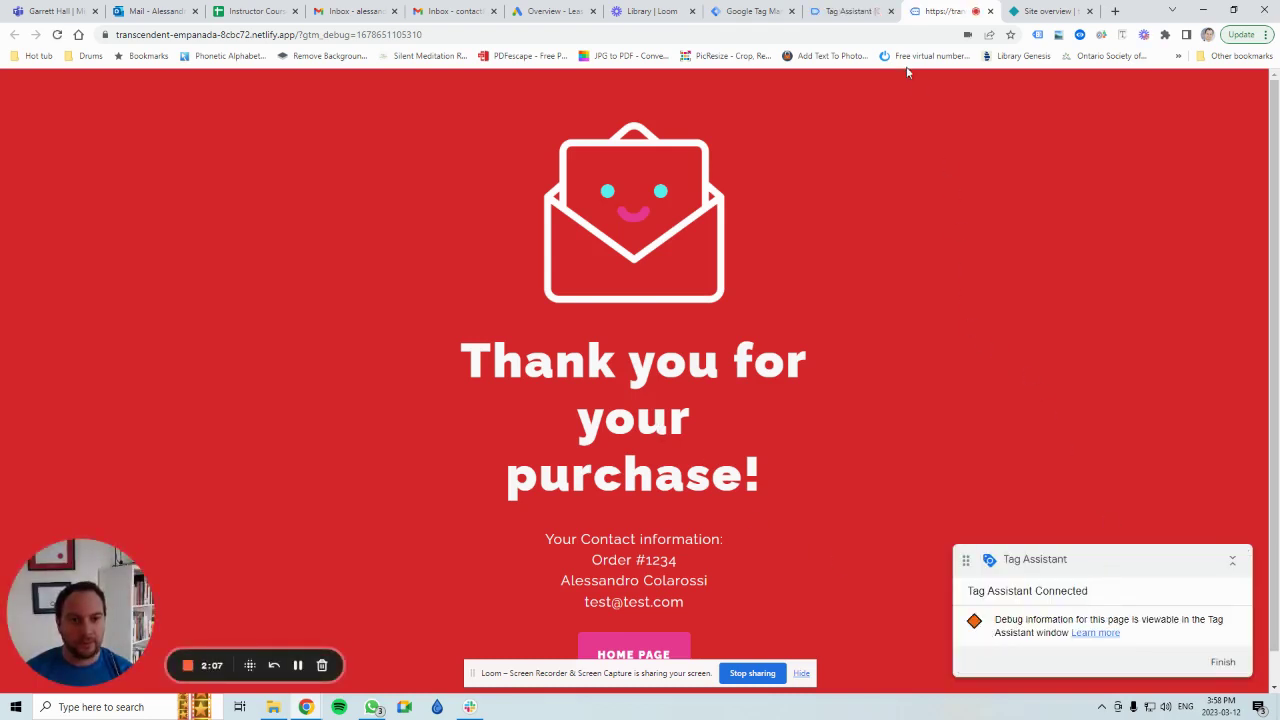
# Step: Review the fired tags in the Tag Assistant summary alongside the connected thank-you page
pyautogui.click(850, 11)
pyautogui.click(656, 322)
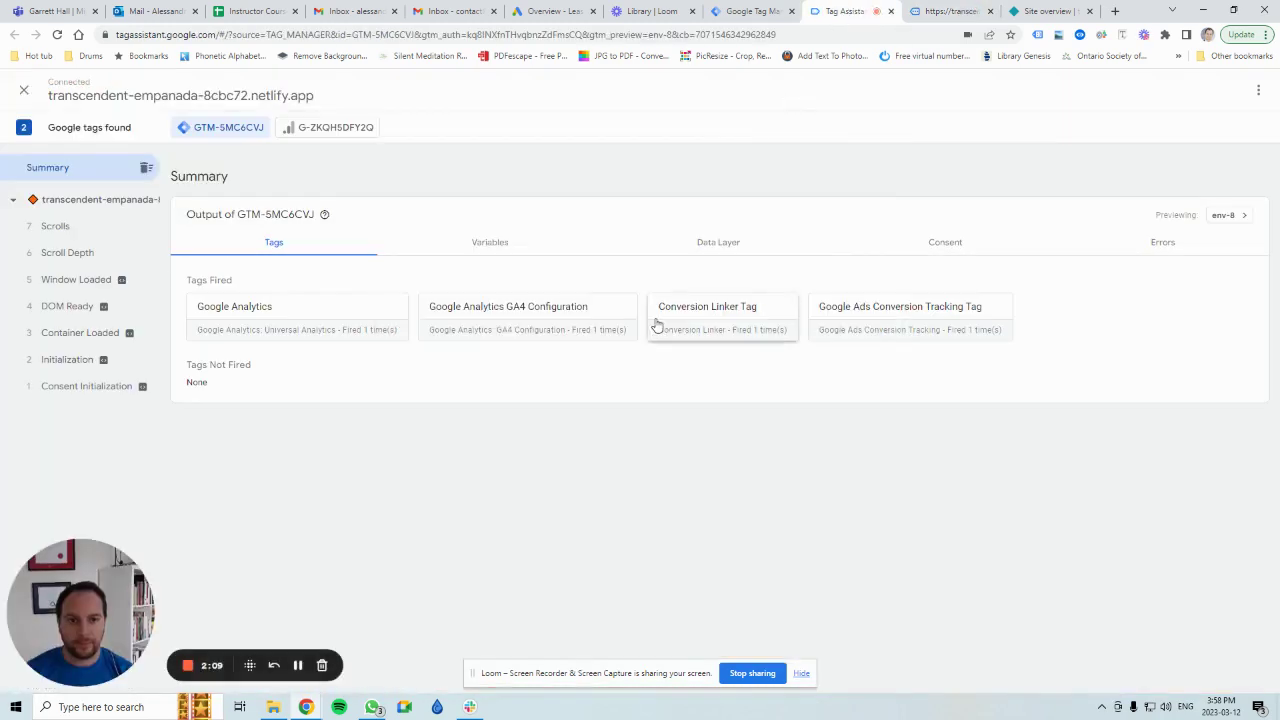
pyautogui.click(940, 12)
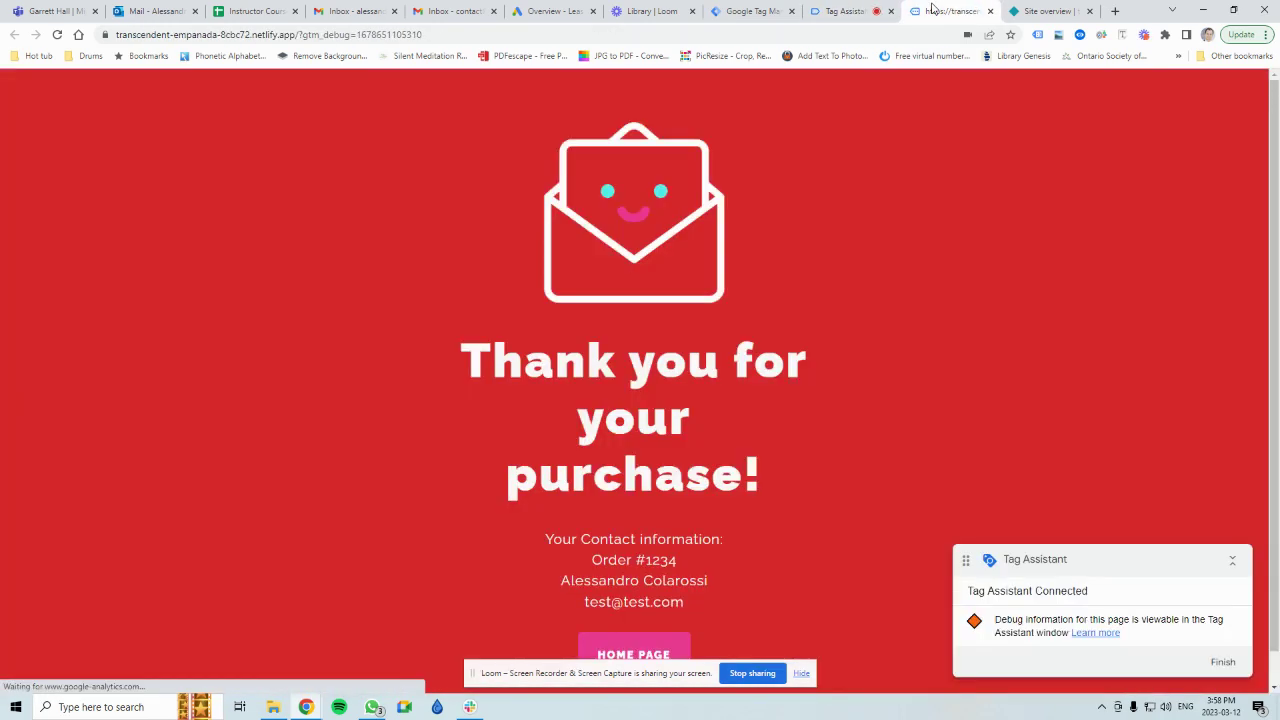
pyautogui.scroll(-1, 702, 508)
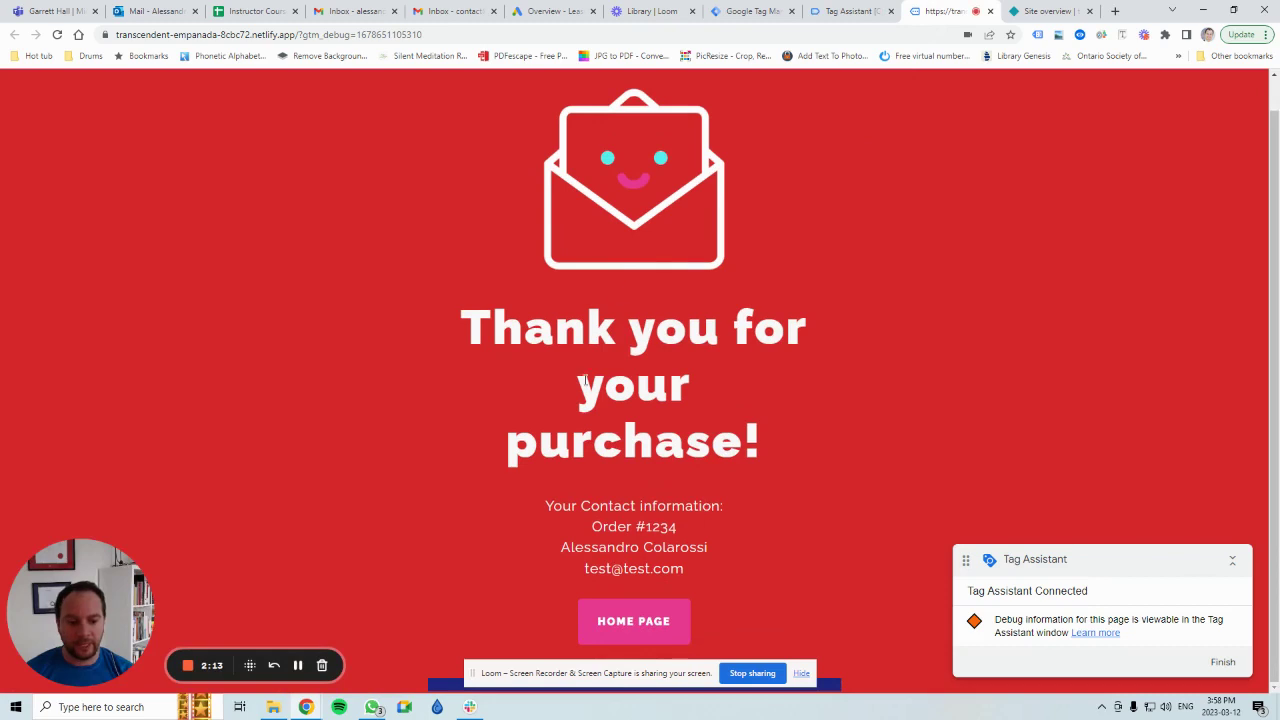
pyautogui.click(843, 11)
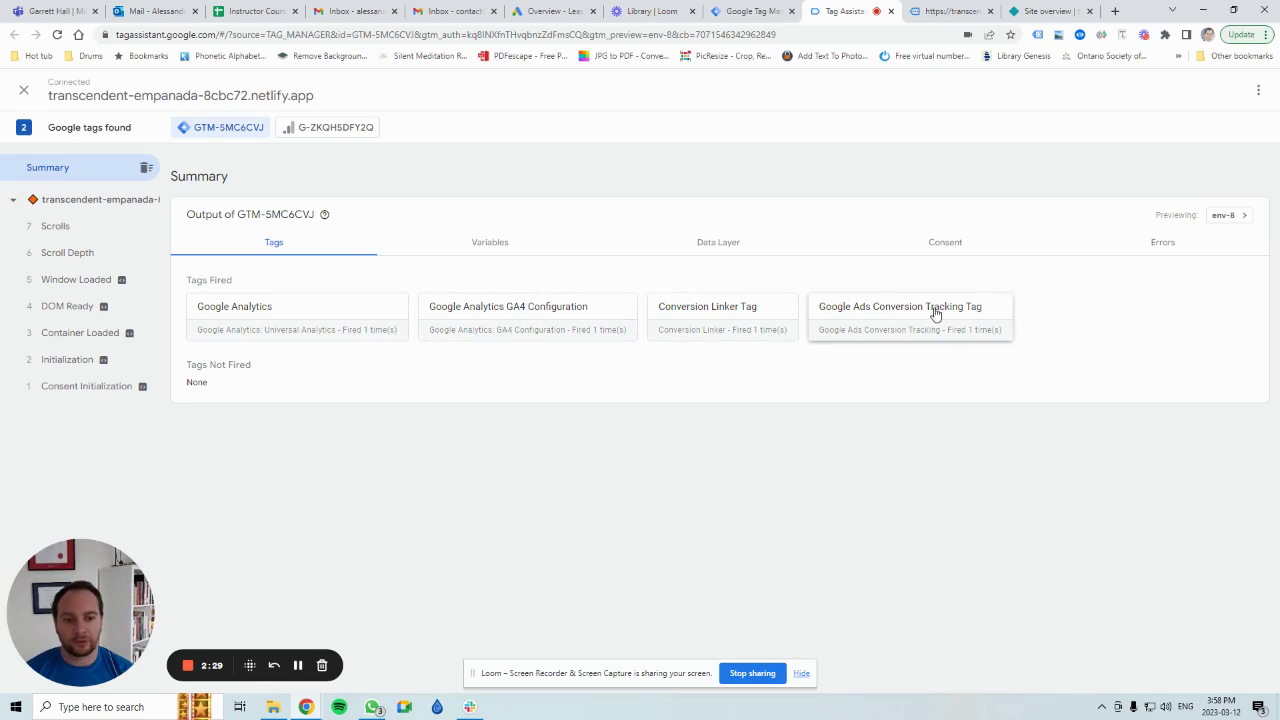
# Step: Open the Google Ads Conversion Tracking Tag in Tag Manager and inspect its contact-us firing trigger
pyautogui.click(745, 11)
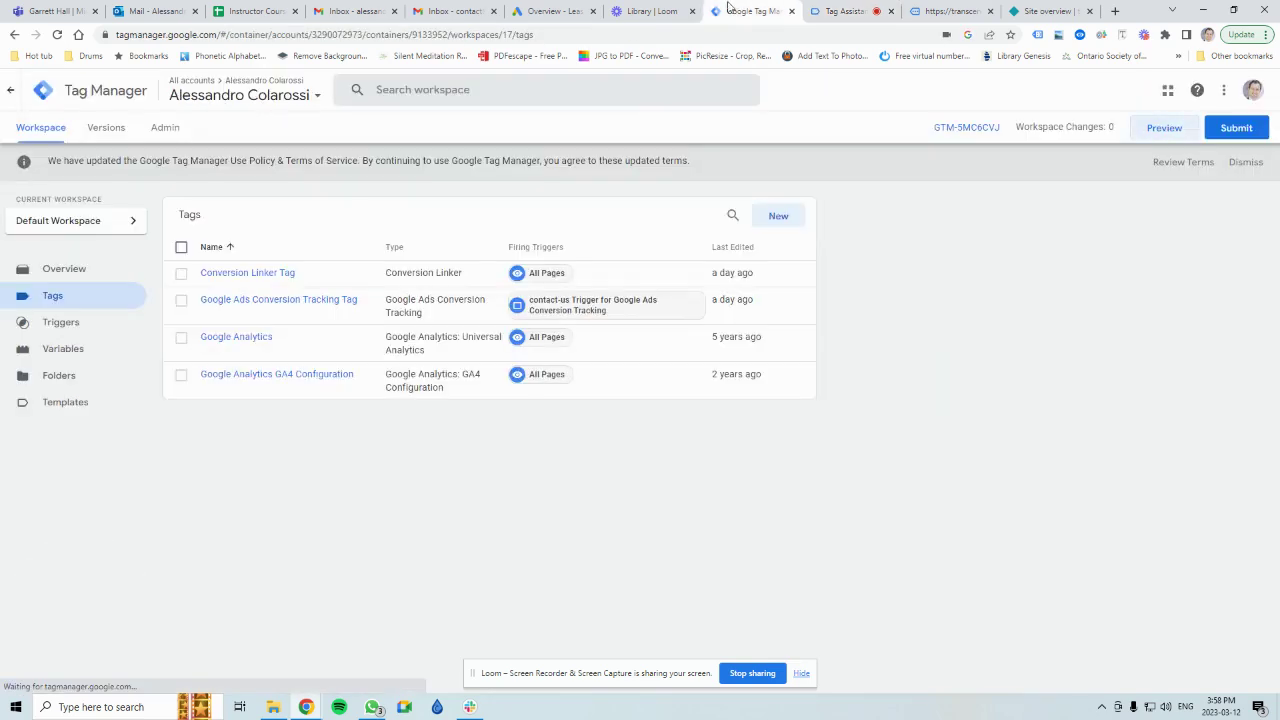
pyautogui.click(270, 300)
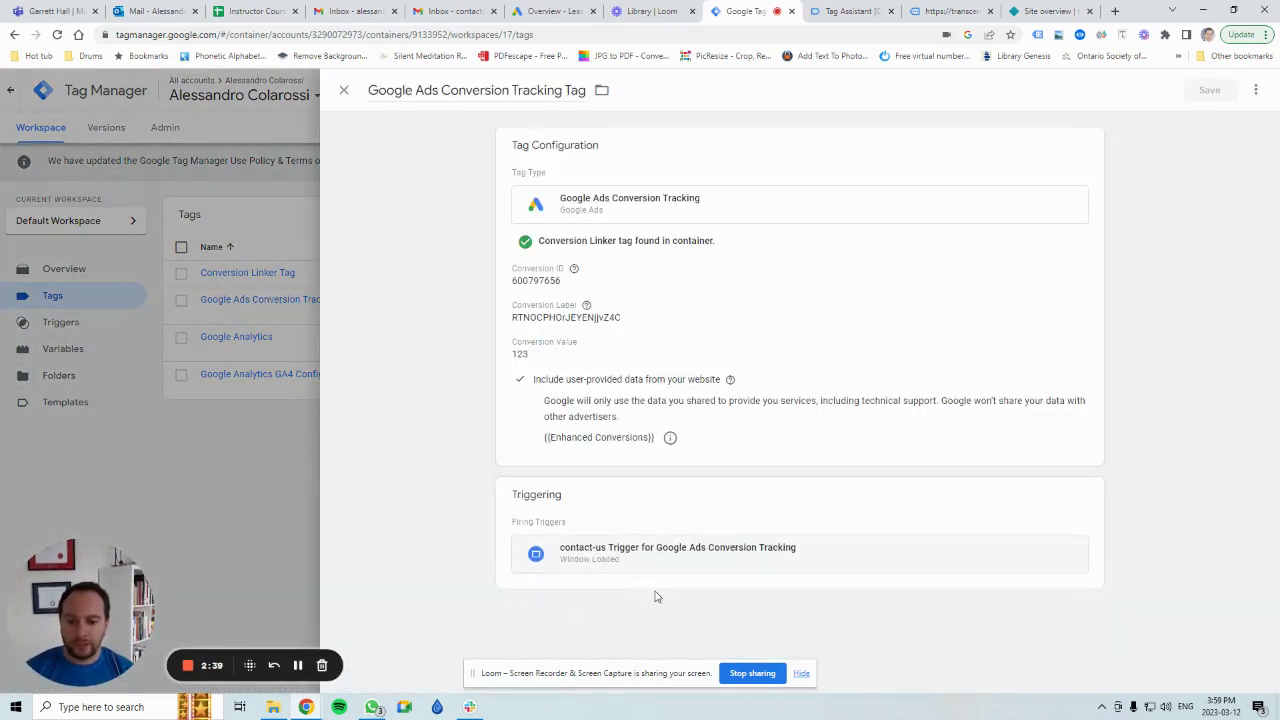
pyautogui.click(611, 556)
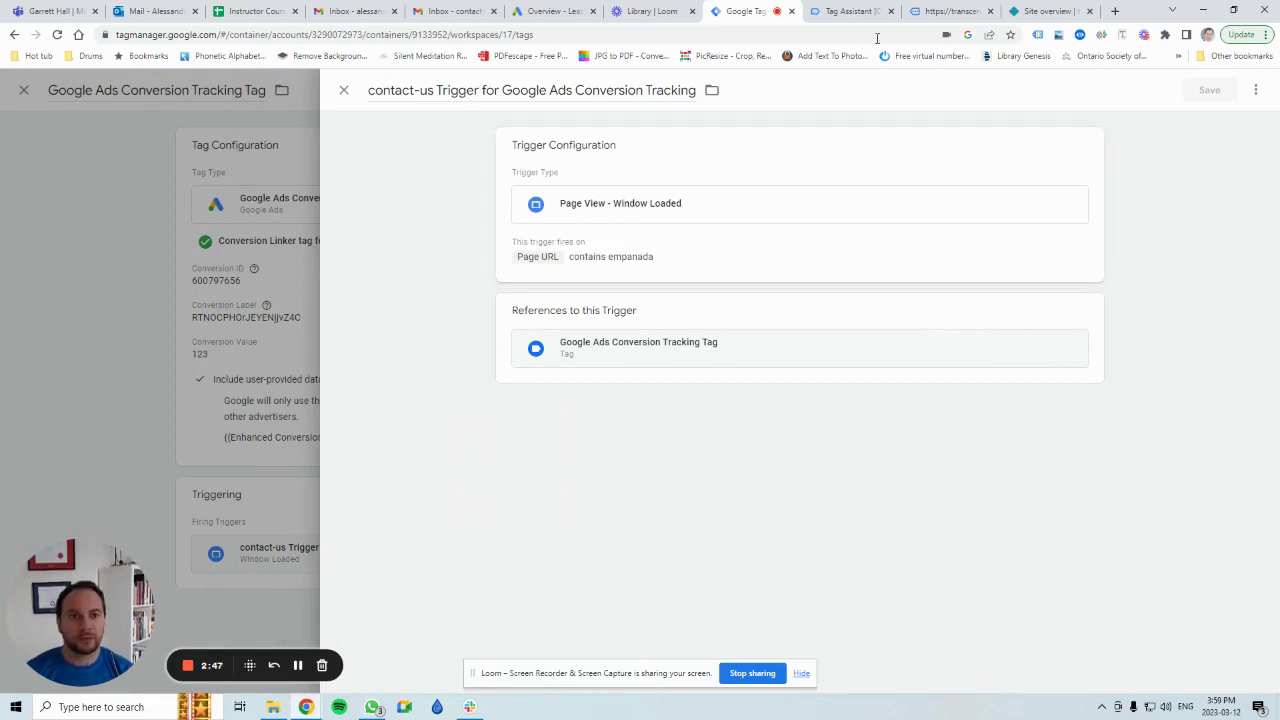
# Step: Examine which tags fire on the DOM Ready and Window Loaded events in Tag Assistant
pyautogui.click(855, 9)
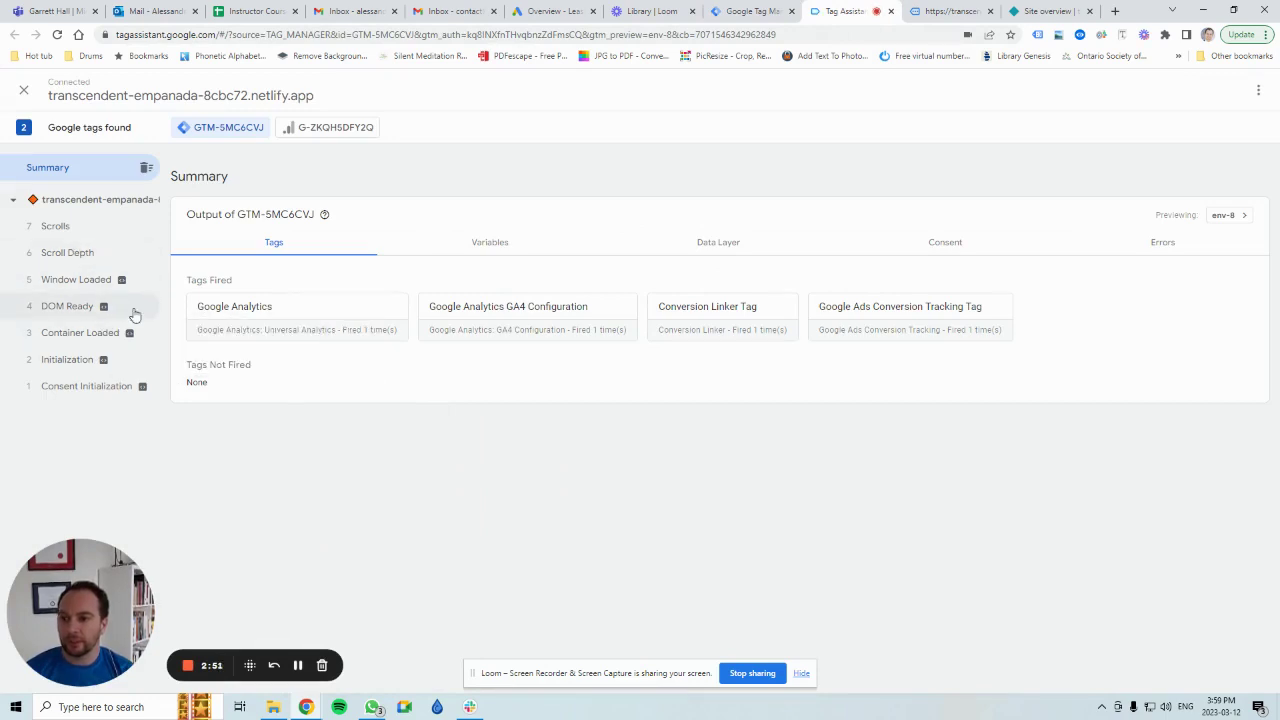
pyautogui.click(70, 309)
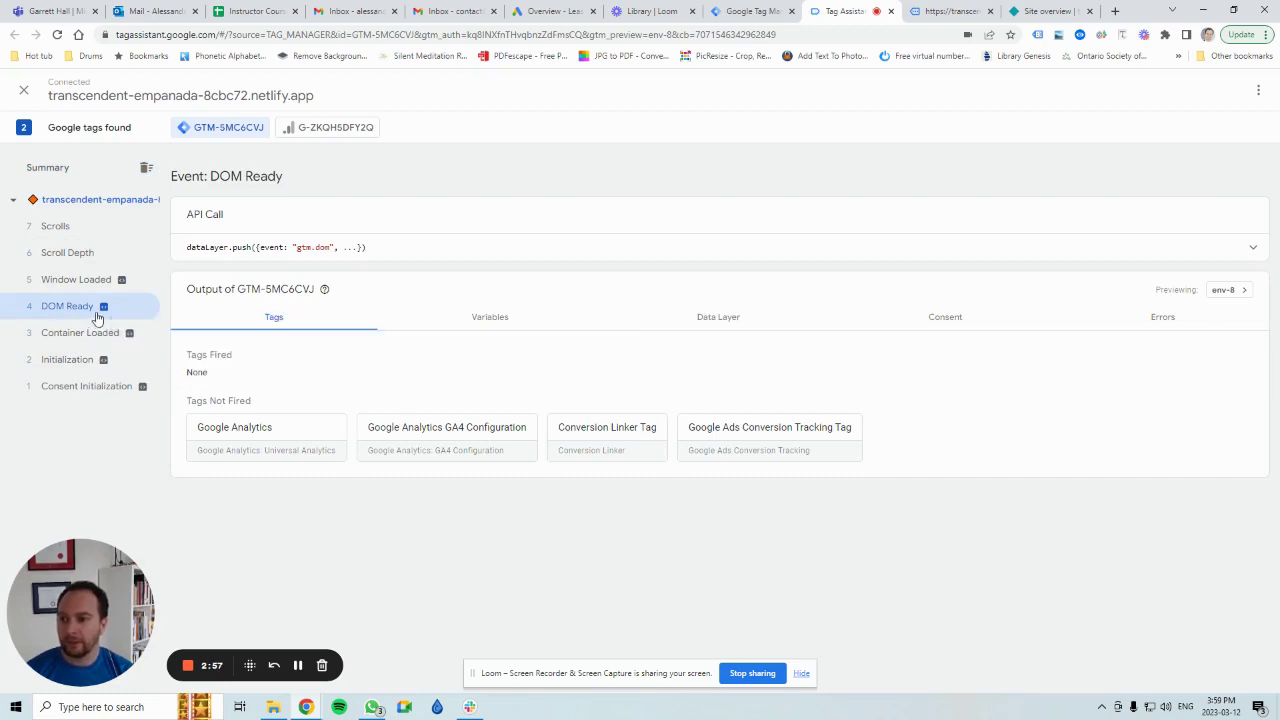
pyautogui.click(87, 281)
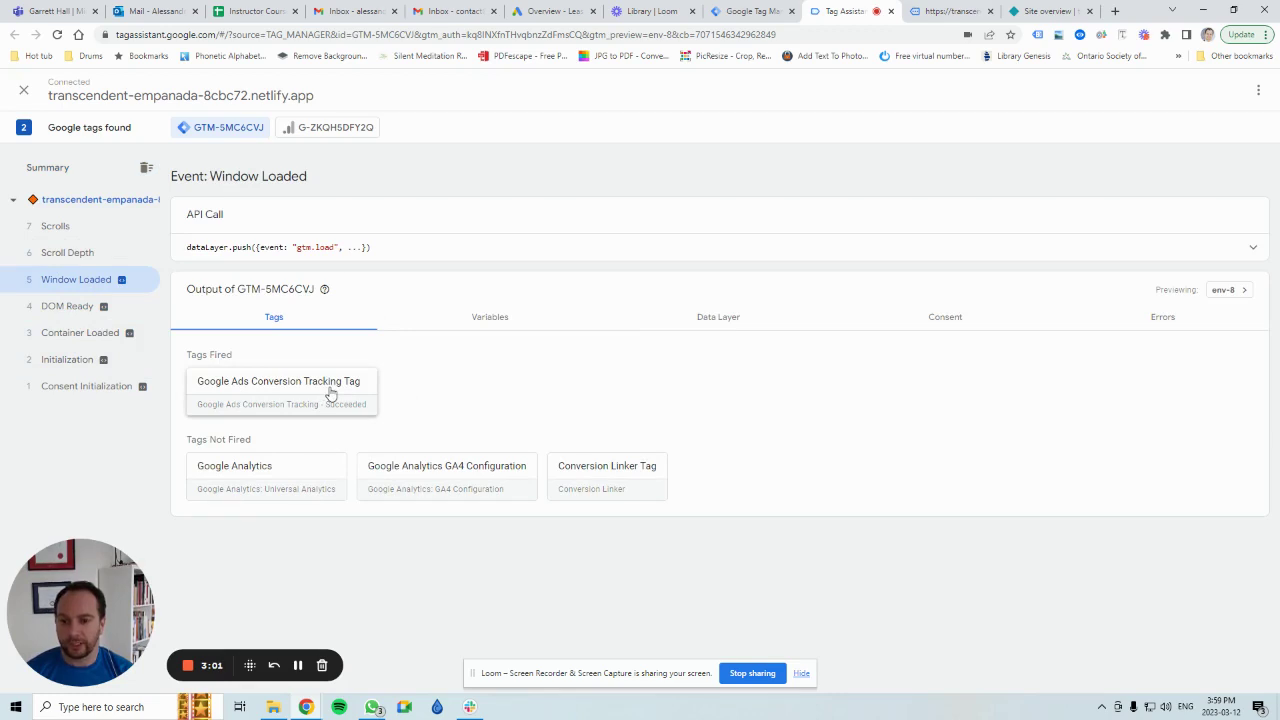
# Step: Review the available trigger types for the contact-us trigger in Tag Manager, then close the trigger and its tag without changes
pyautogui.click(750, 12)
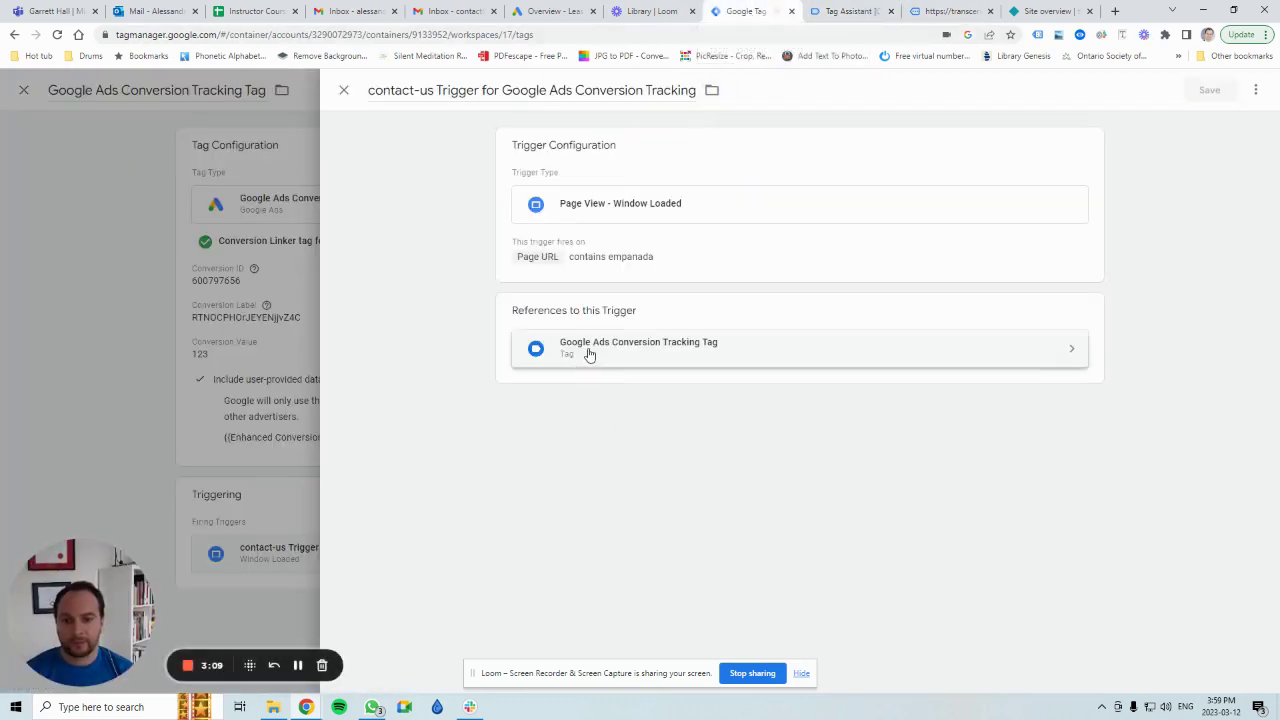
pyautogui.click(598, 206)
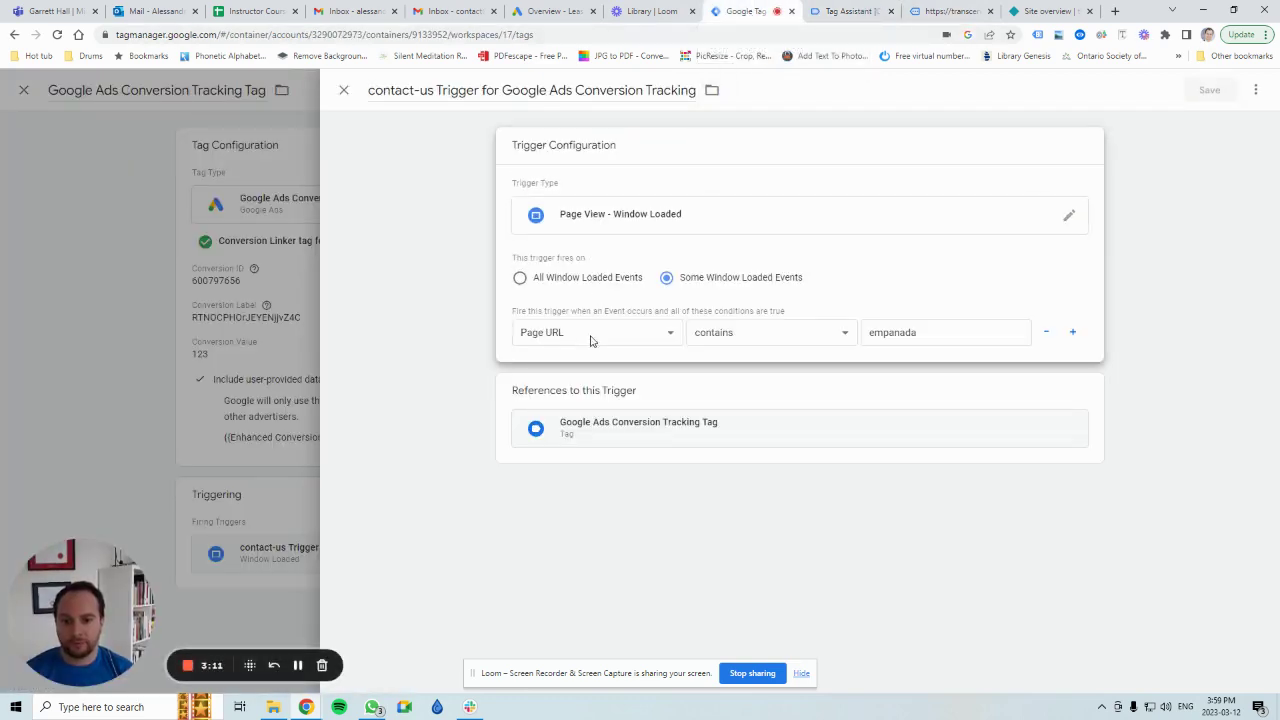
pyautogui.click(614, 216)
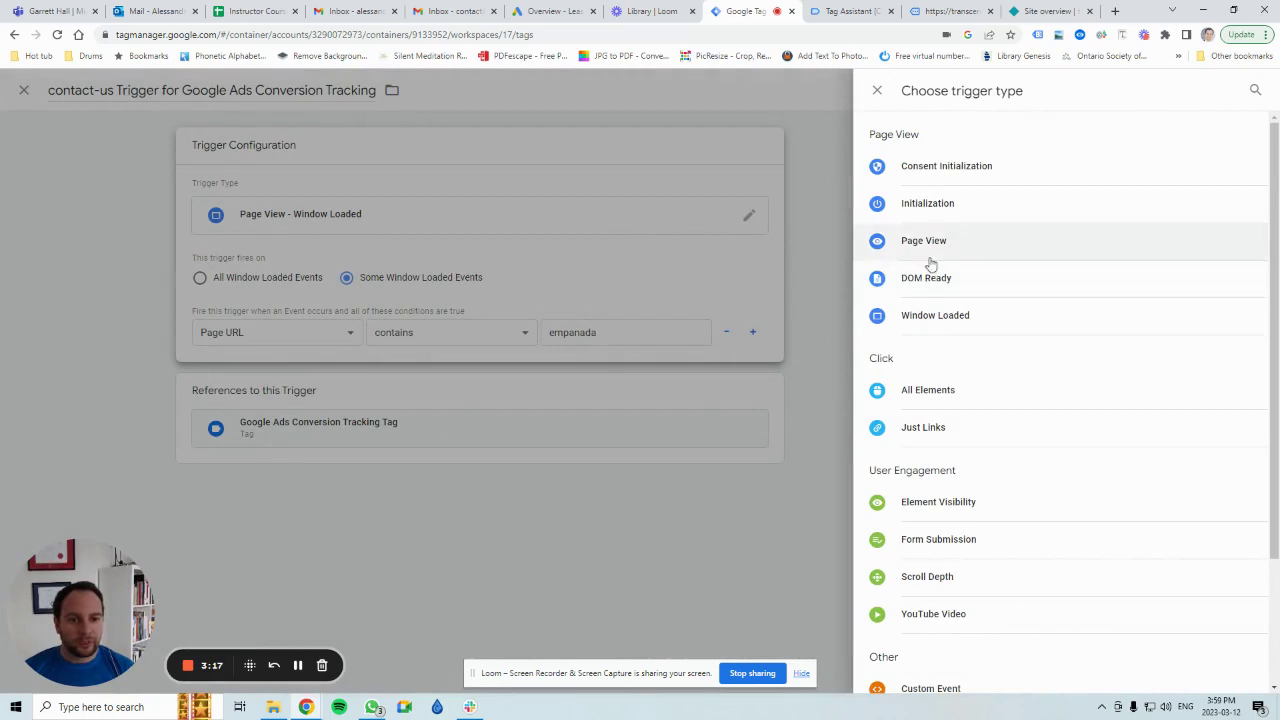
pyautogui.click(878, 93)
pyautogui.click(3, 122)
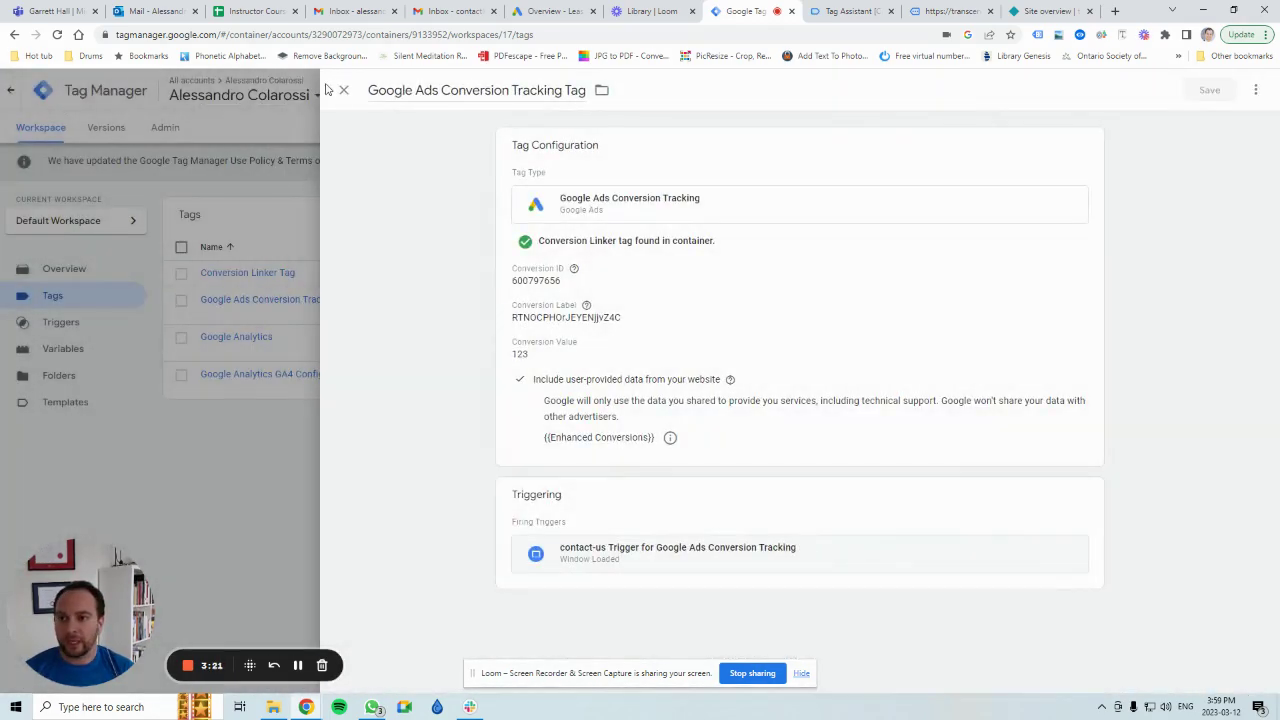
pyautogui.click(334, 90)
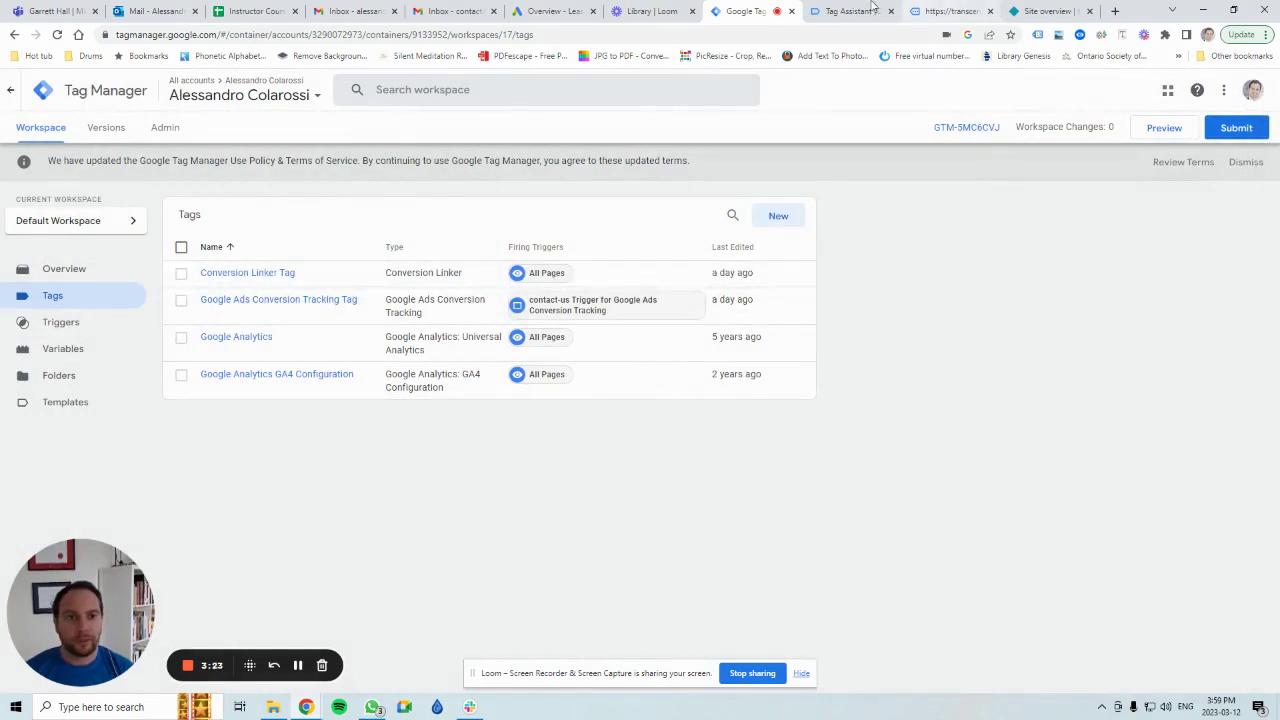
# Step: Inspect the DOM Ready event's email and Enhanced Conversions variables in Tag Assistant and compare them with the thank-you page's contact information
pyautogui.click(840, 10)
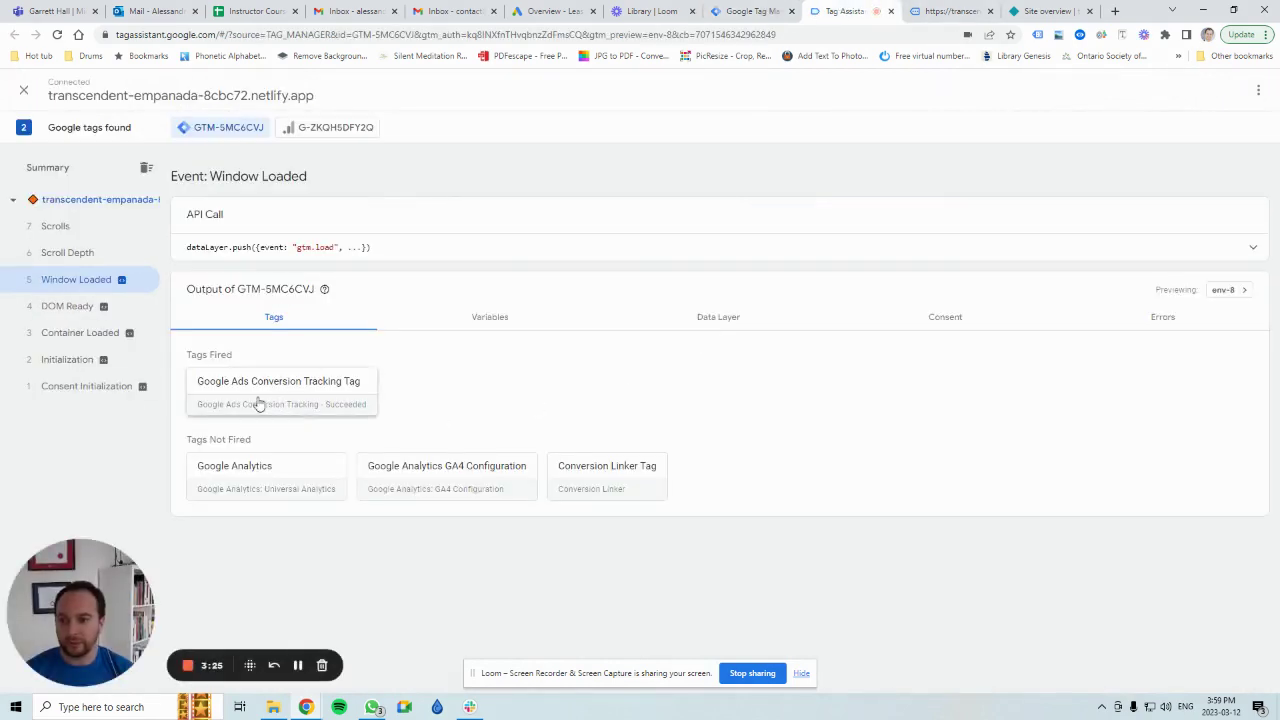
pyautogui.click(81, 309)
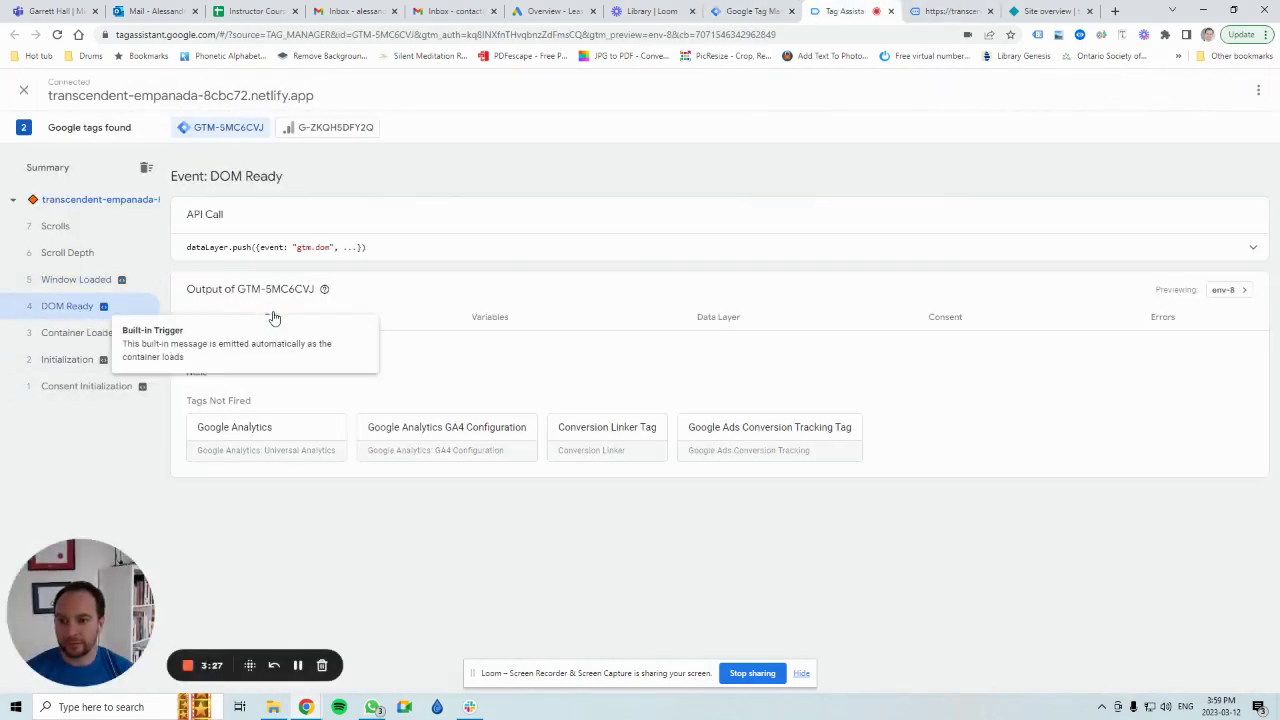
pyautogui.click(490, 318)
pyautogui.scroll(-5, 566, 423)
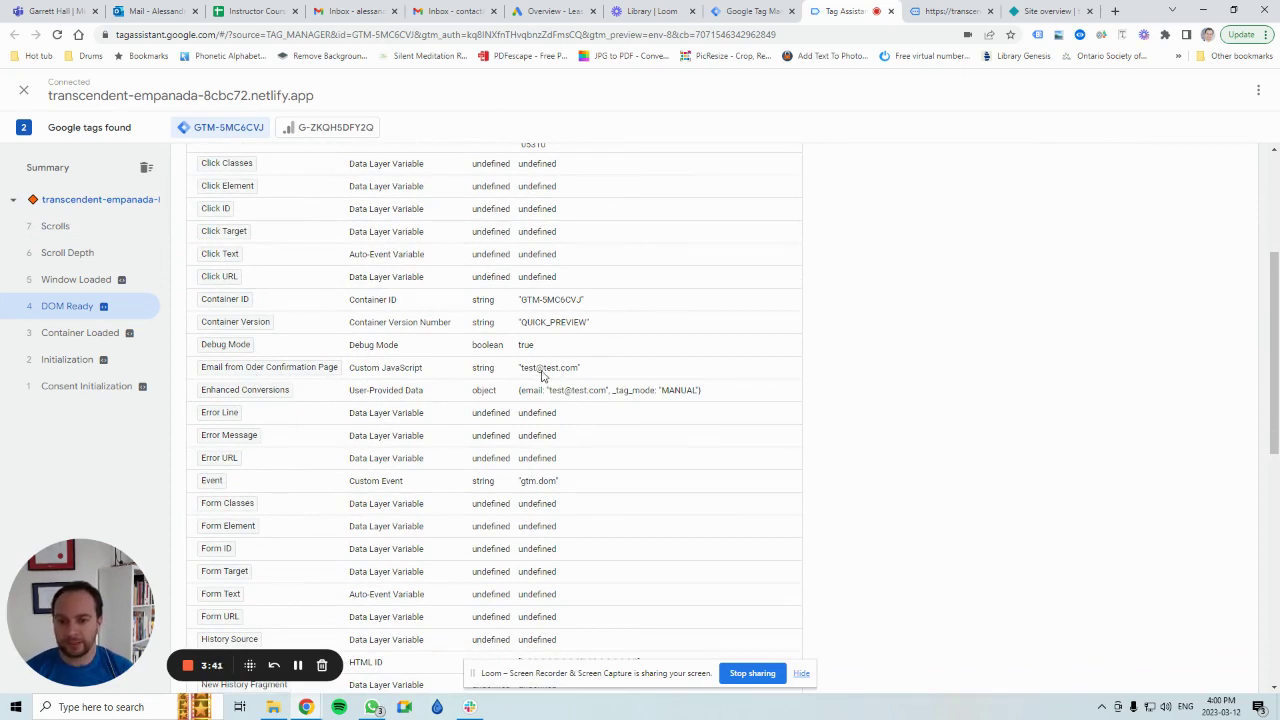
pyautogui.click(921, 13)
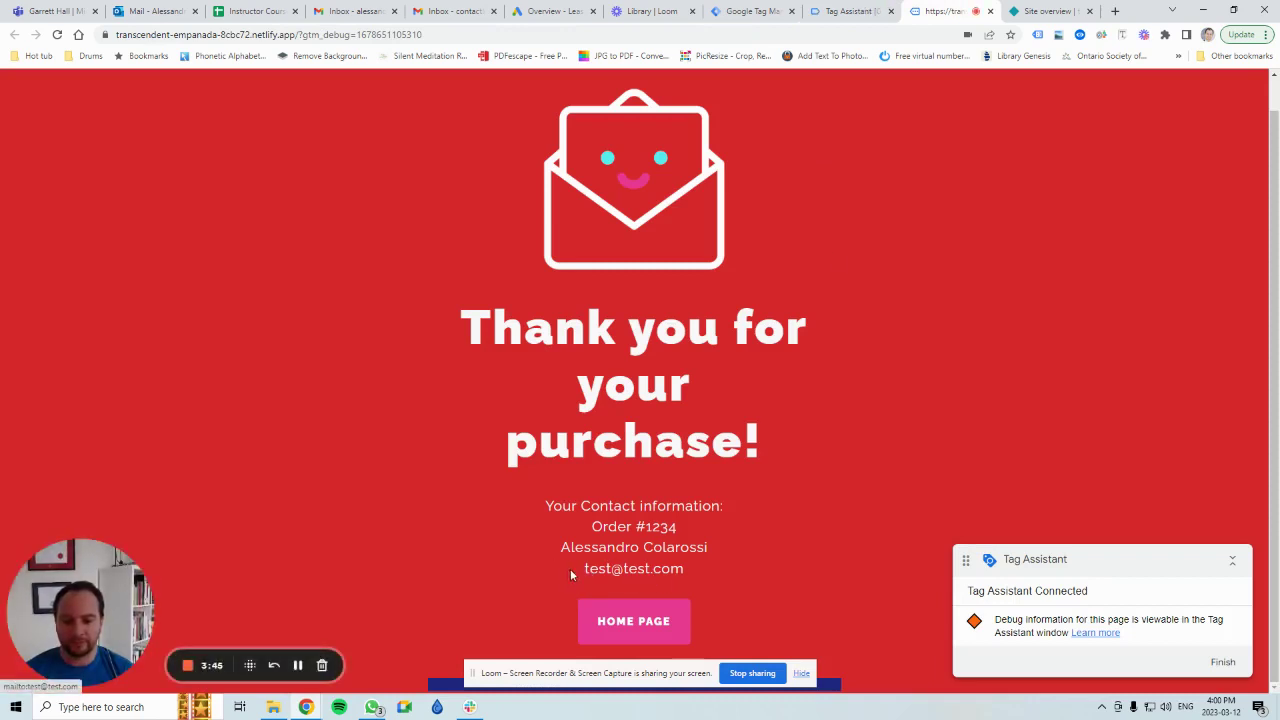
pyautogui.click(843, 10)
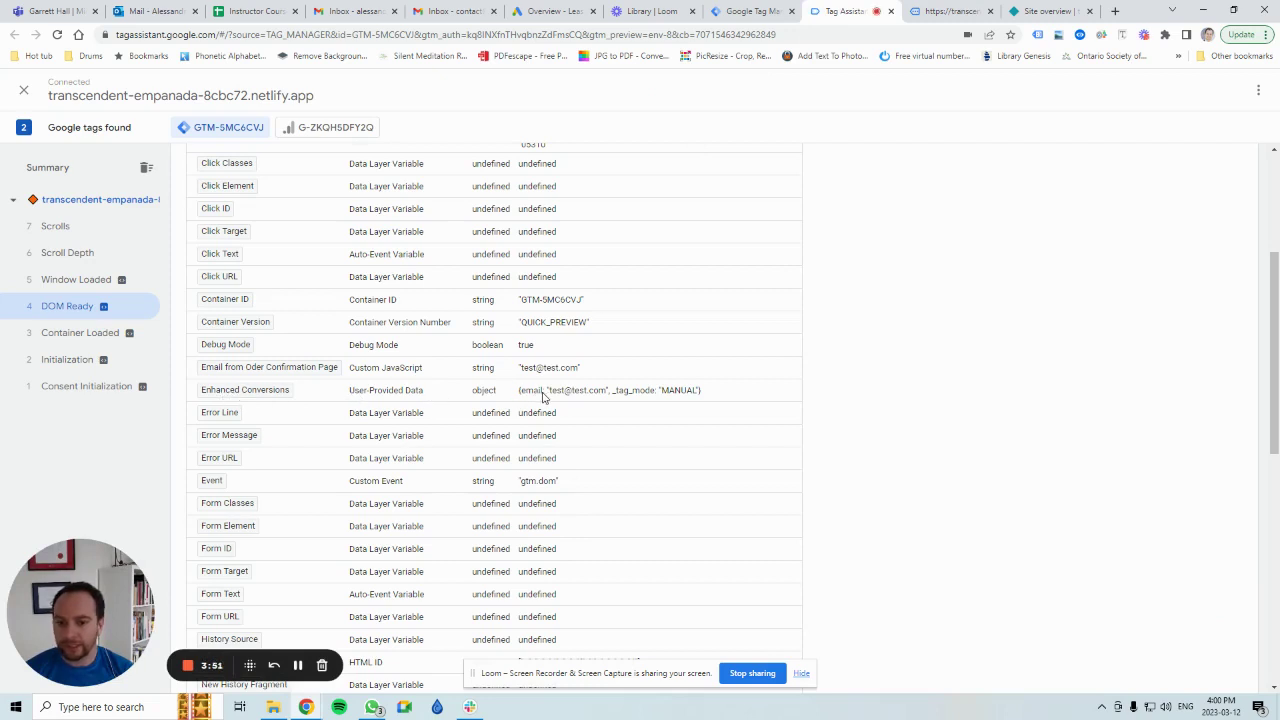
pyautogui.scroll(3, 533, 432)
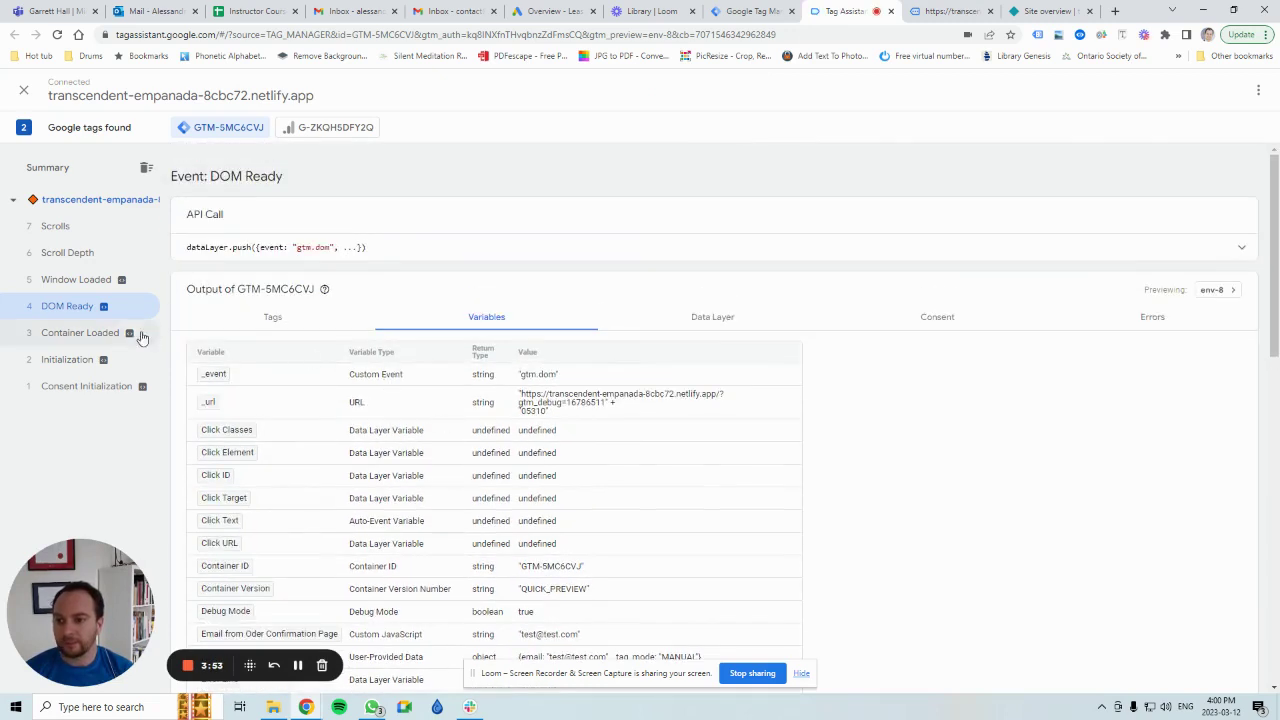
pyautogui.moveTo(103, 306)
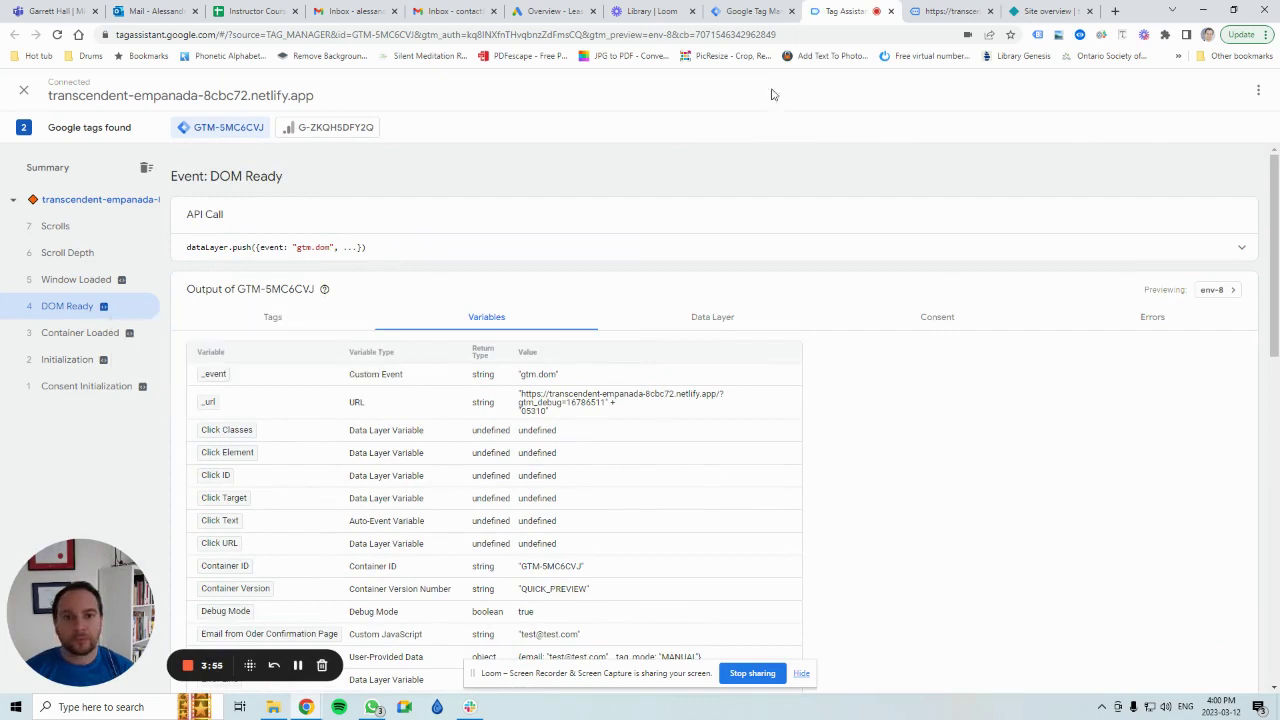
# Step: Change the Google Ads Conversion Tracking Tag's contact-us trigger type to Page View - DOM Ready in Tag Manager and save it
pyautogui.click(748, 11)
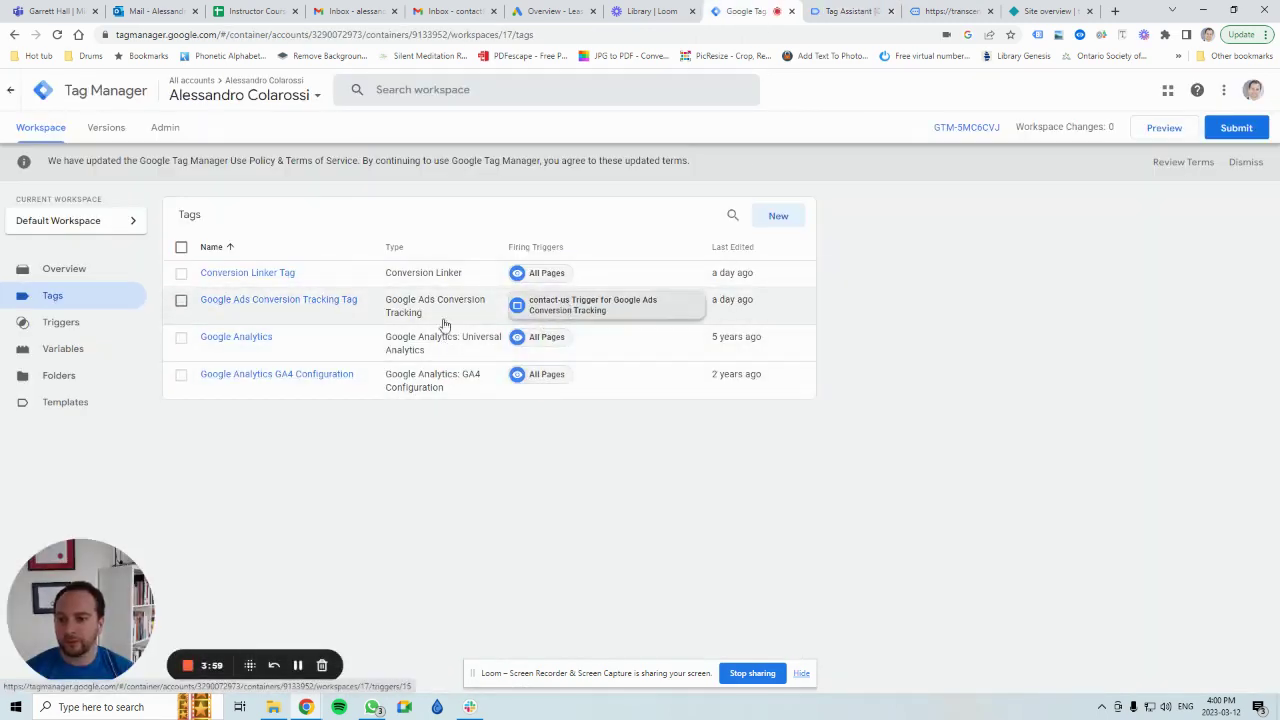
pyautogui.click(346, 302)
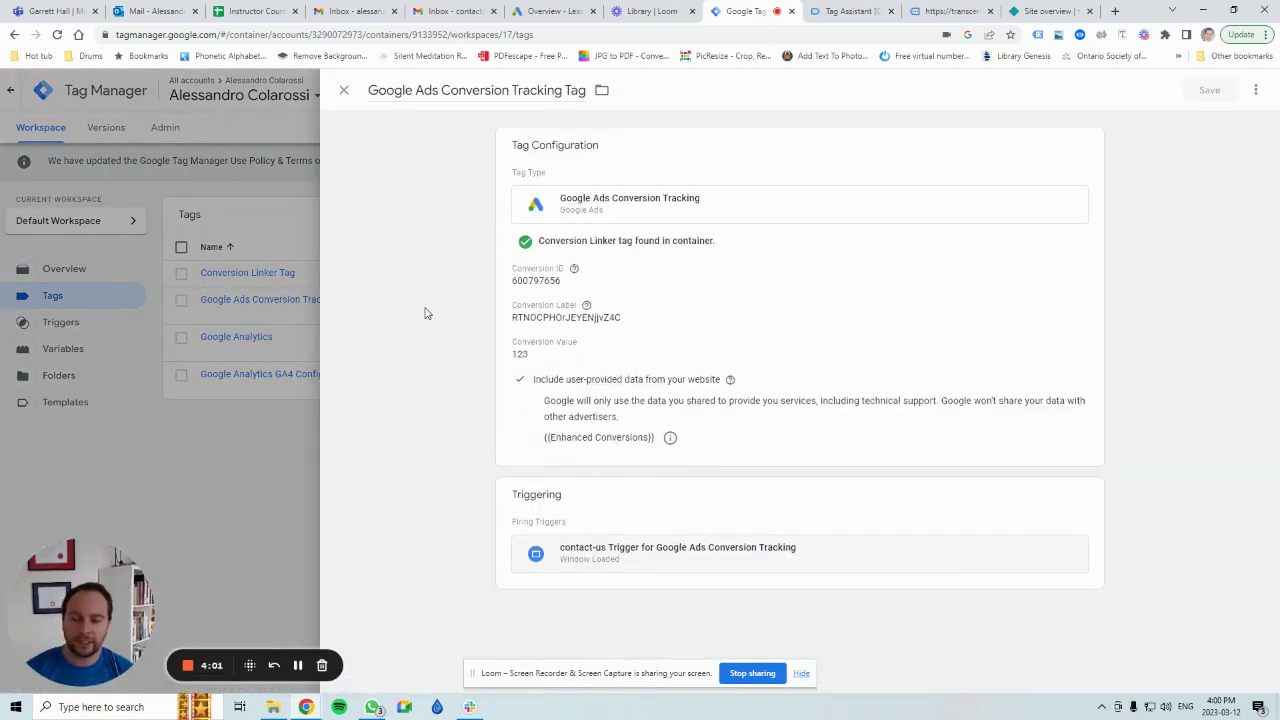
pyautogui.click(634, 535)
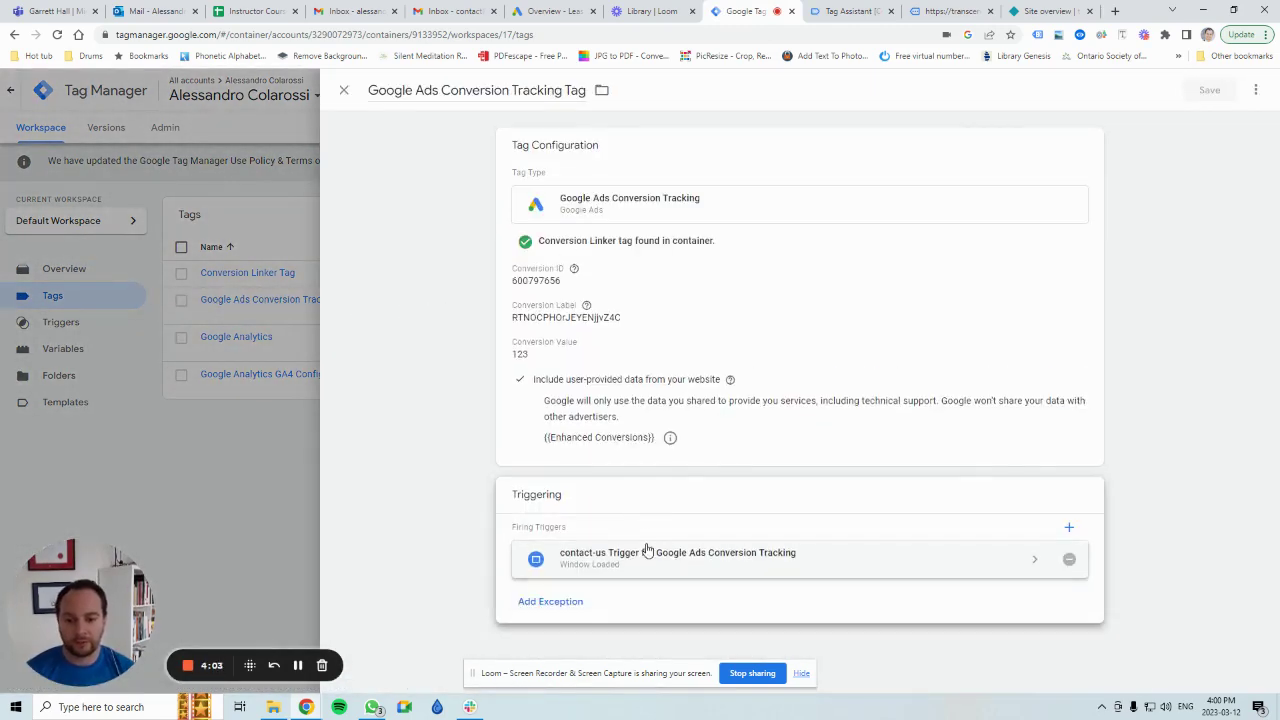
pyautogui.click(644, 556)
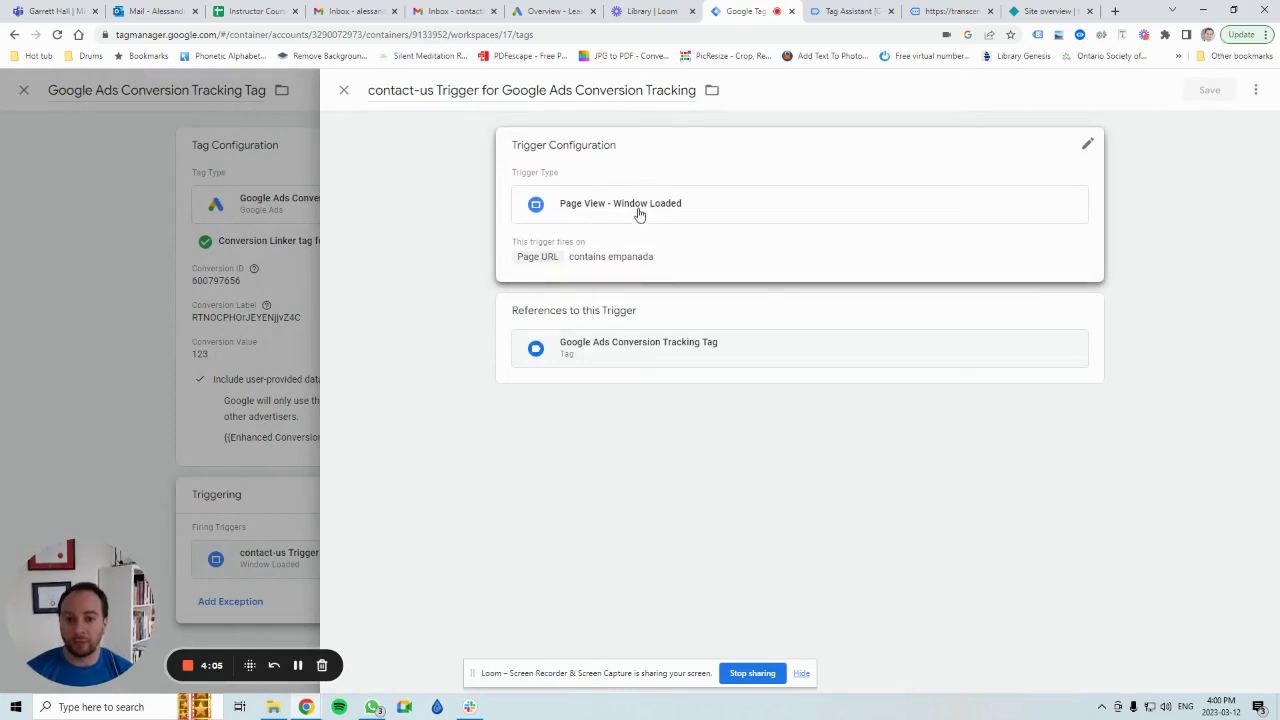
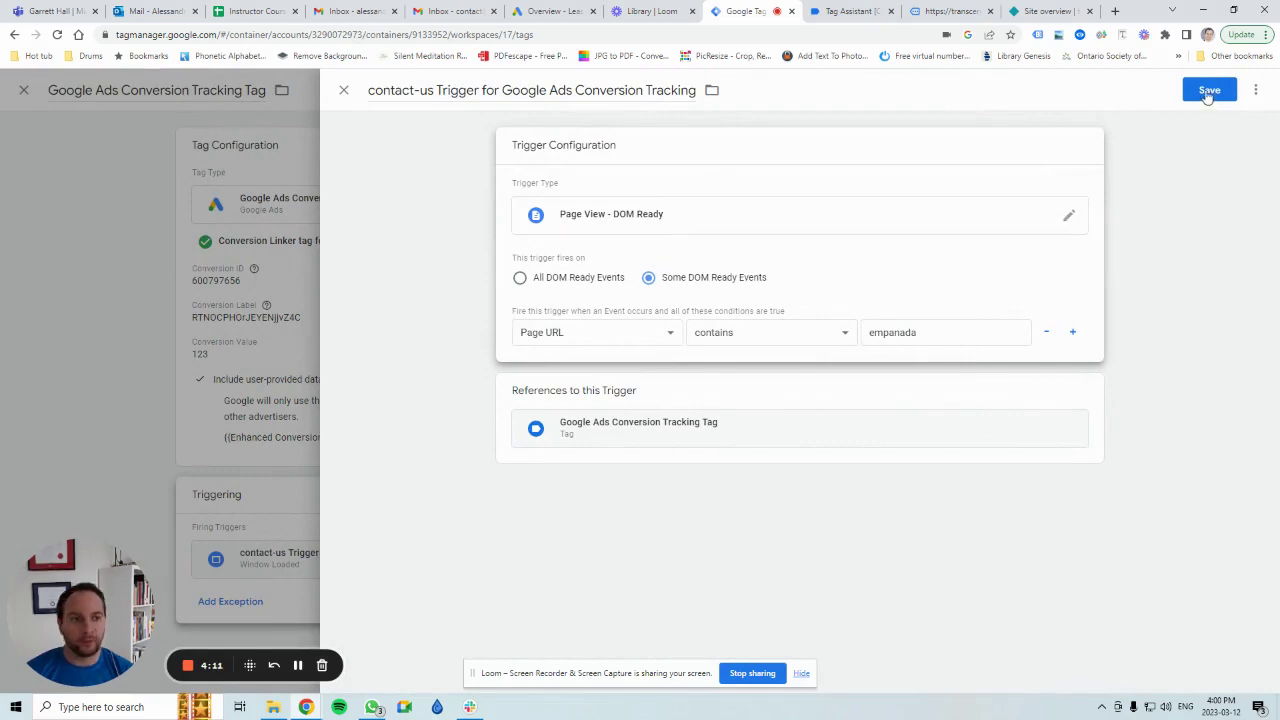
pyautogui.click(1210, 89)
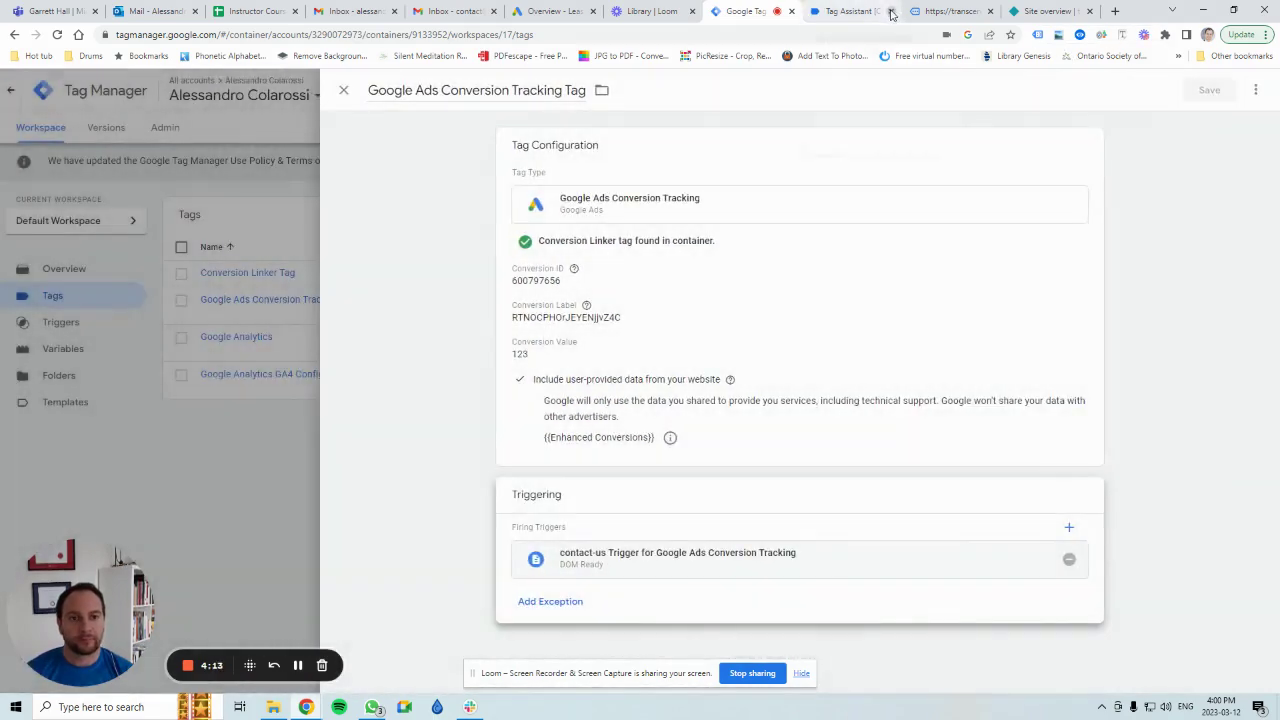
# Step: Close the old Tag Assistant and thank-you page tabs and leave the Google Ads Conversion Tracking Tag's details
pyautogui.click(891, 12)
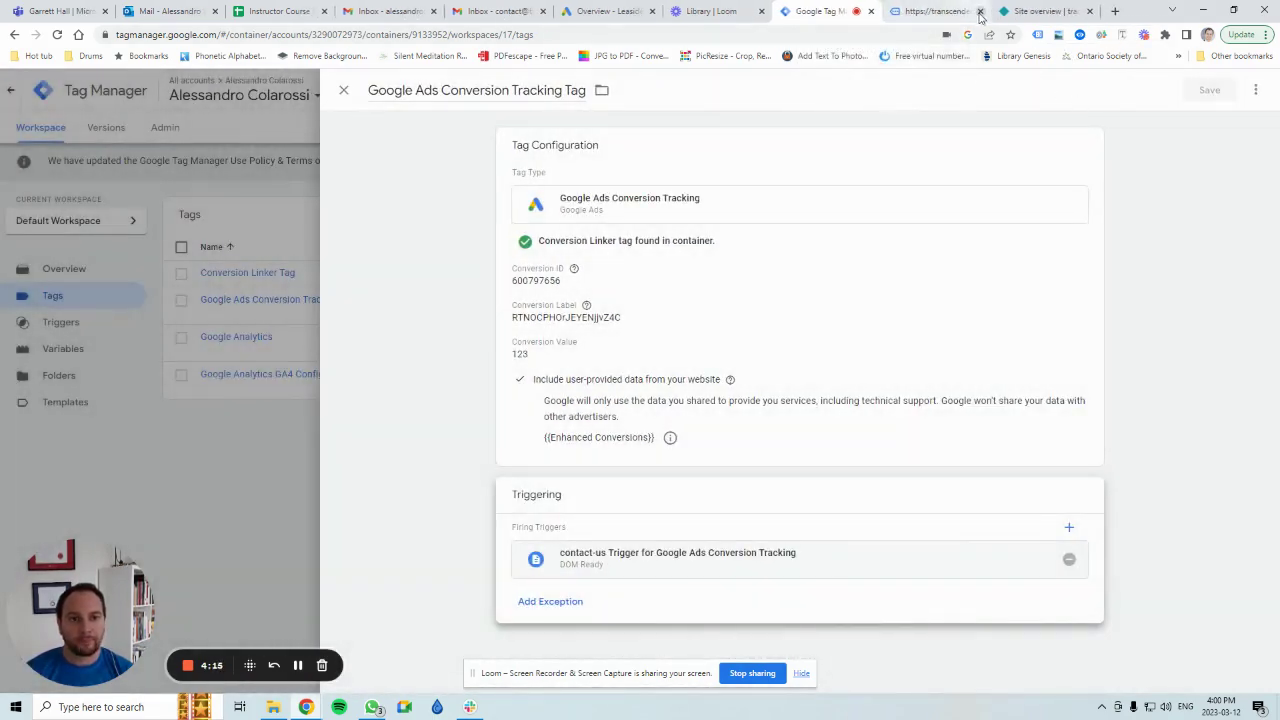
pyautogui.click(980, 11)
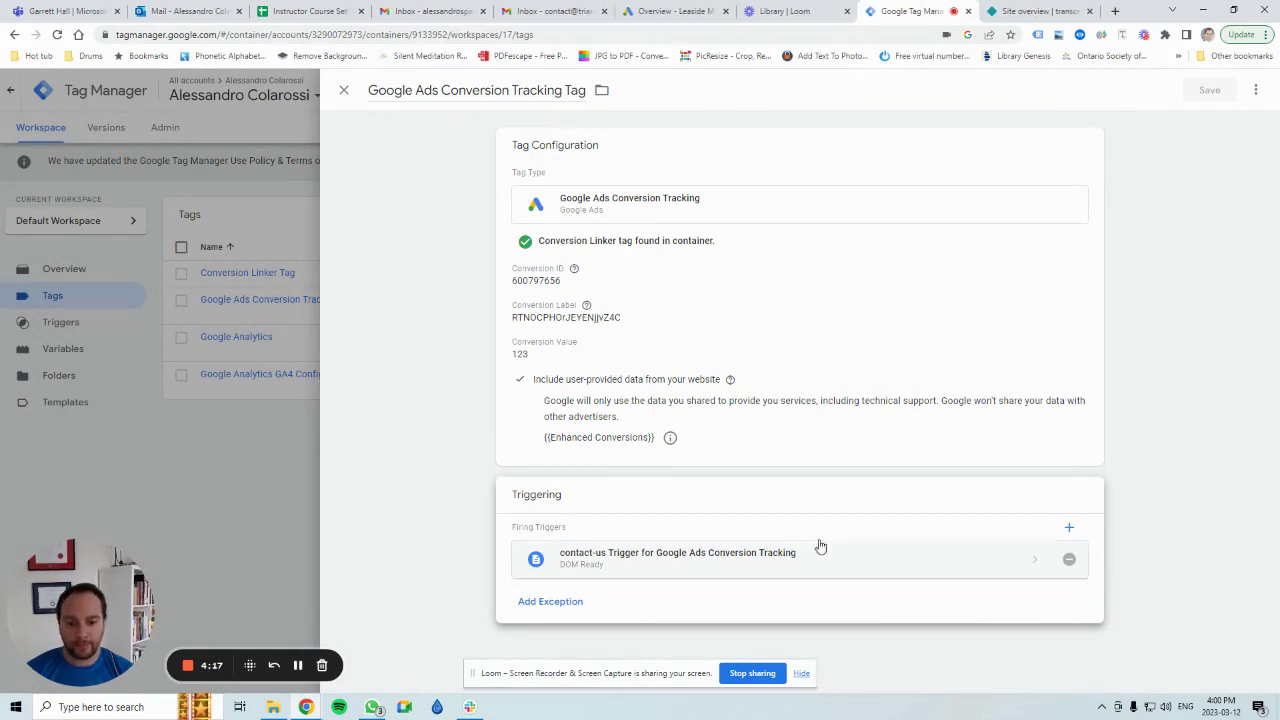
pyautogui.click(344, 91)
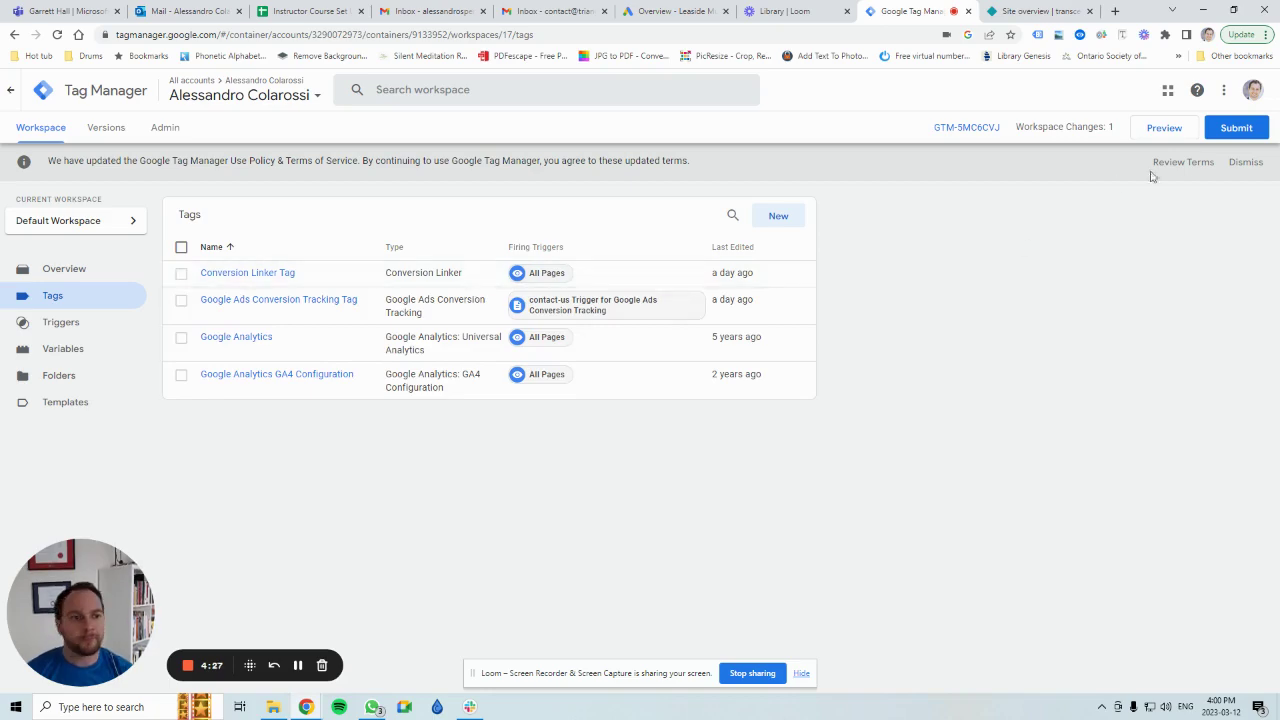
# Step: Publish the modified trigger to the Live environment without a version name or description, and close the version summary
pyautogui.click(1238, 128)
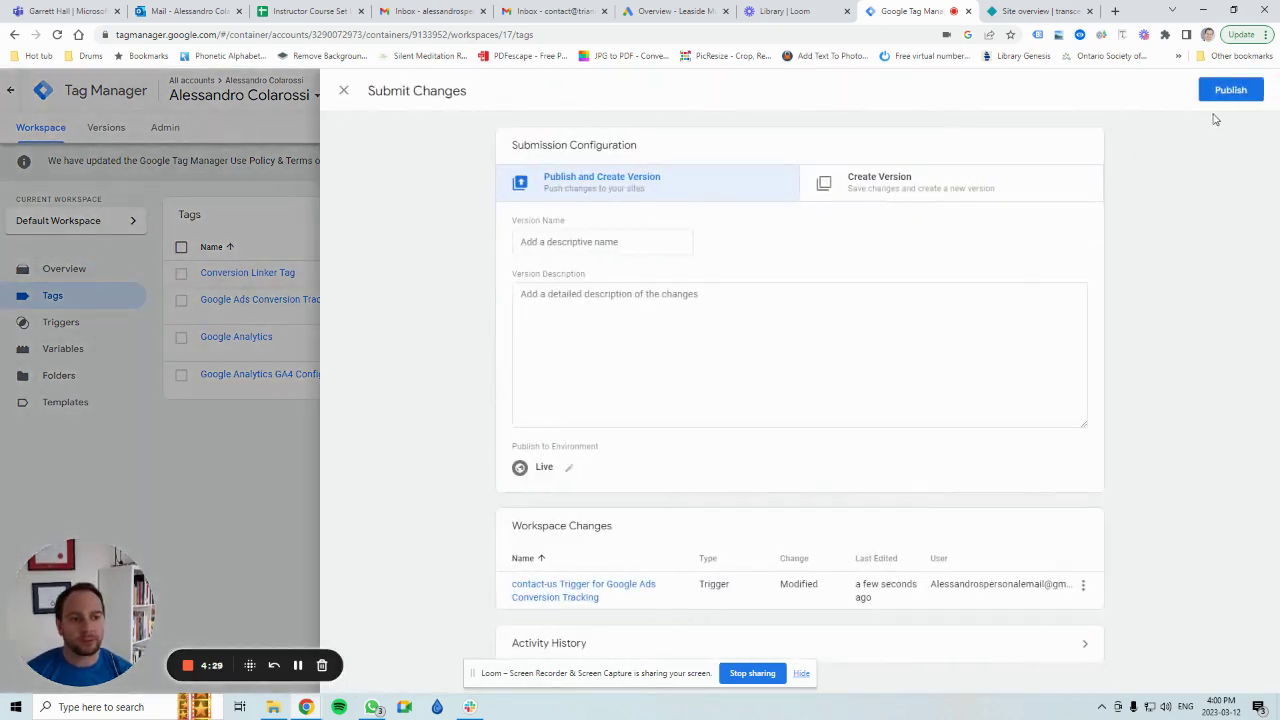
pyautogui.click(1225, 97)
pyautogui.click(814, 479)
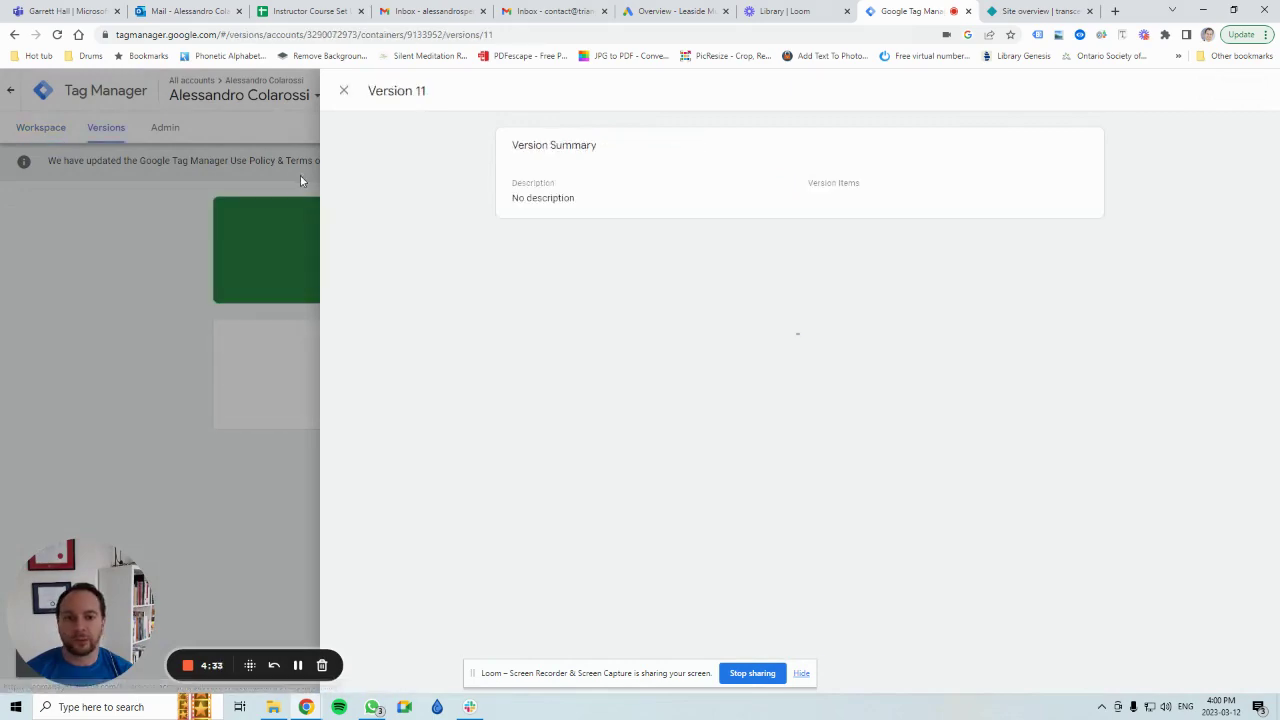
pyautogui.click(224, 187)
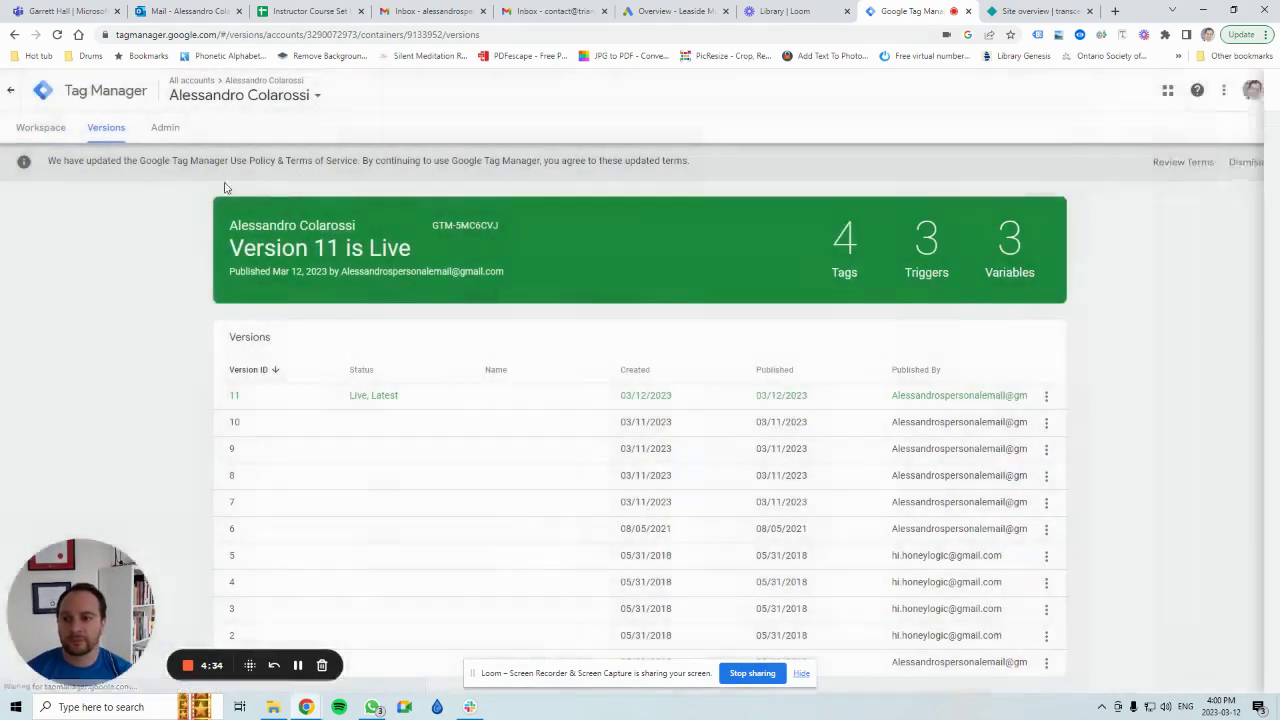
pyautogui.click(40, 127)
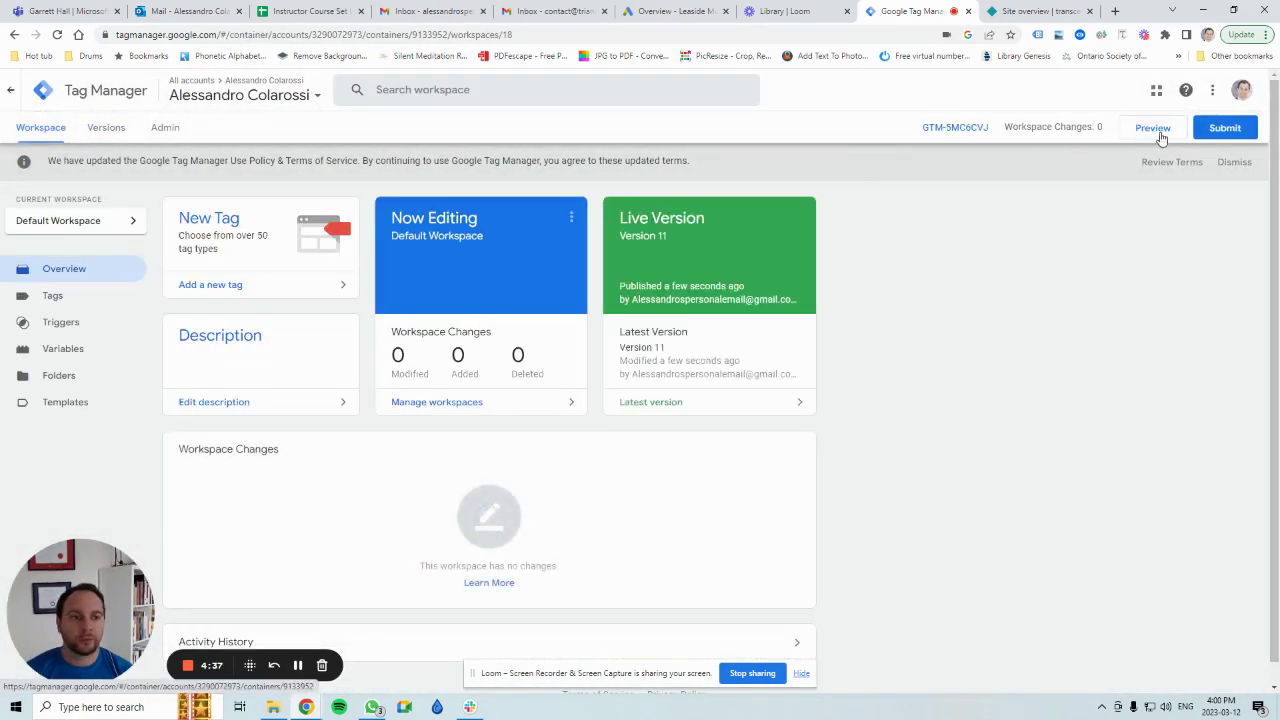
pyautogui.click(1160, 128)
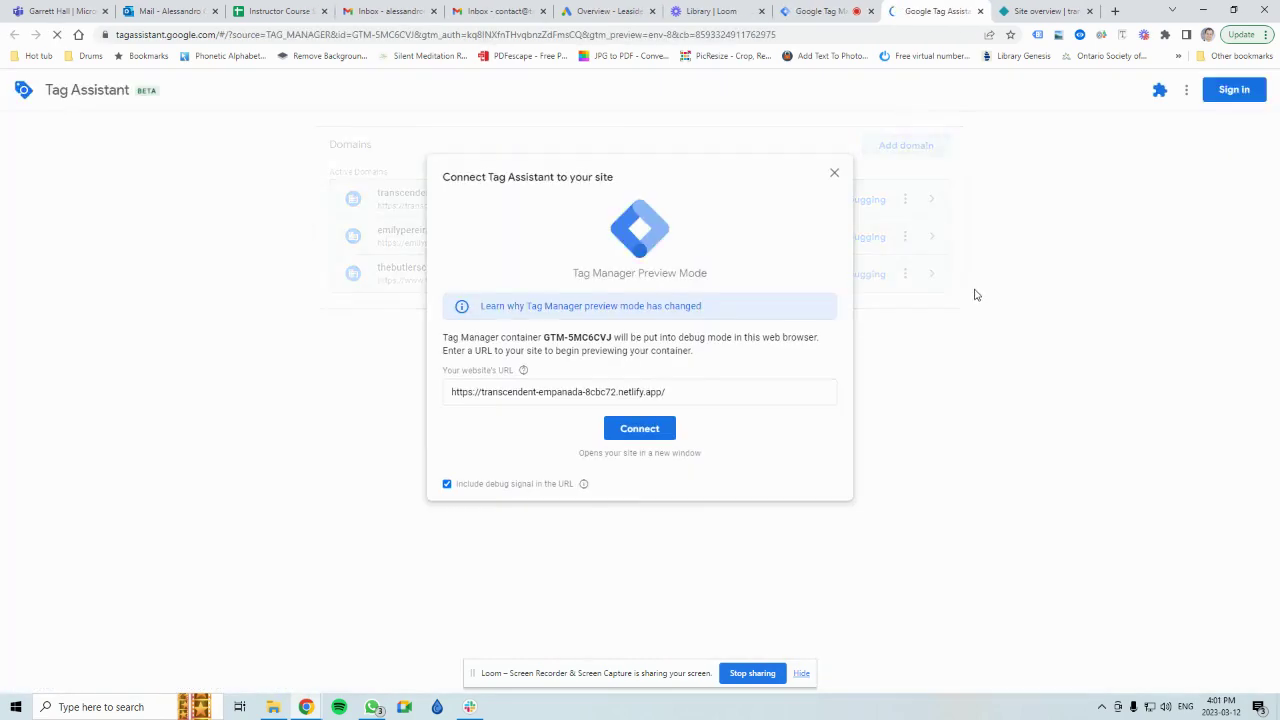
pyautogui.click(642, 429)
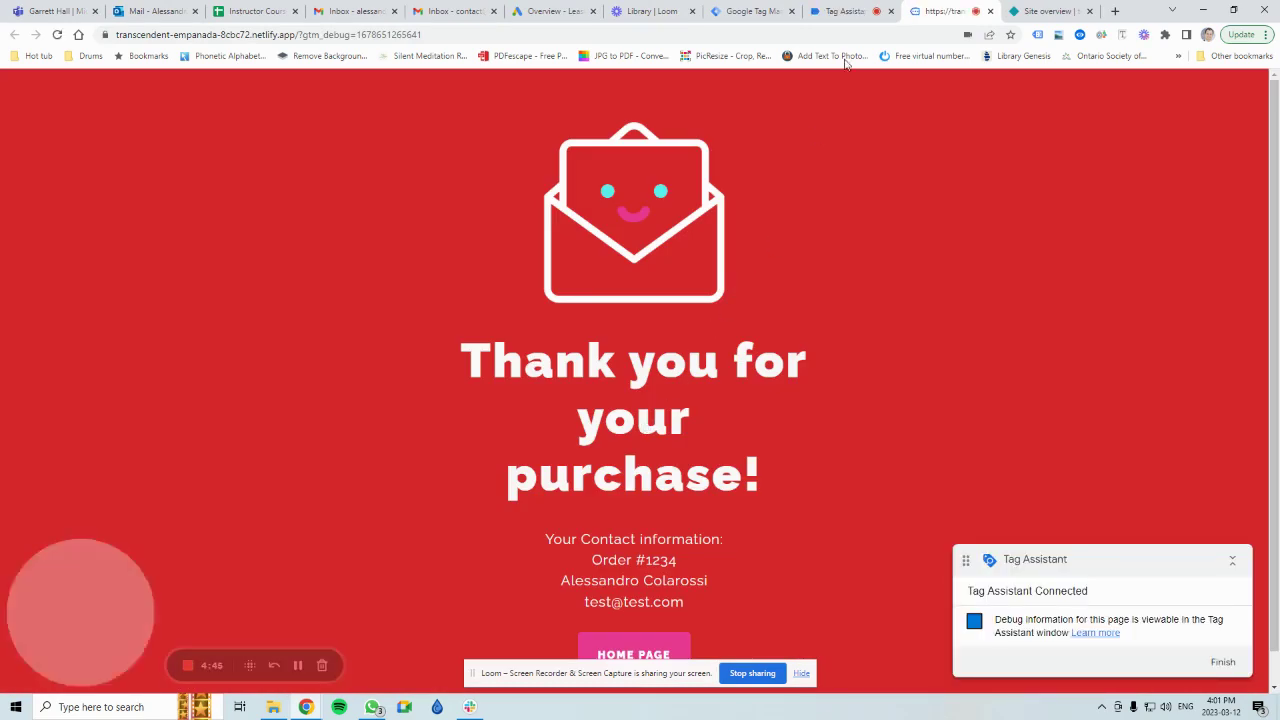
pyautogui.click(845, 11)
pyautogui.click(640, 321)
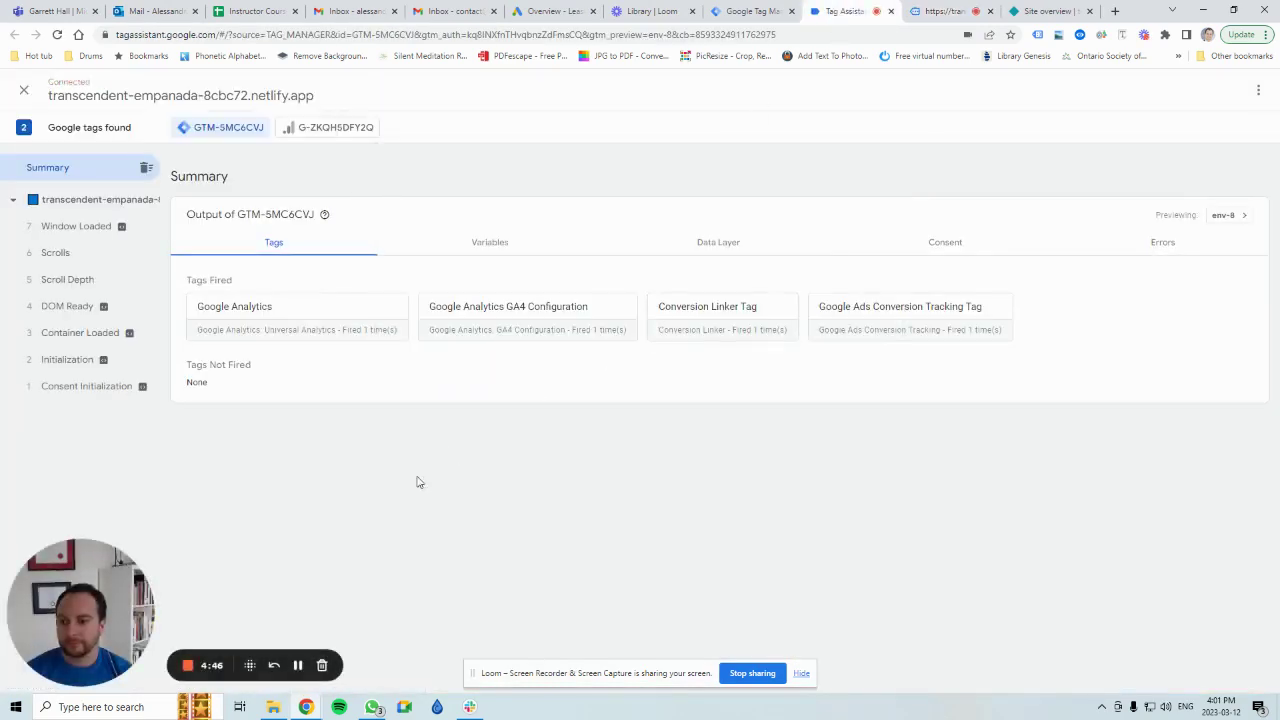
# Step: Examine which tags fire on the Container Loaded, Window Loaded and DOM Ready events in the new debug session
pyautogui.click(80, 342)
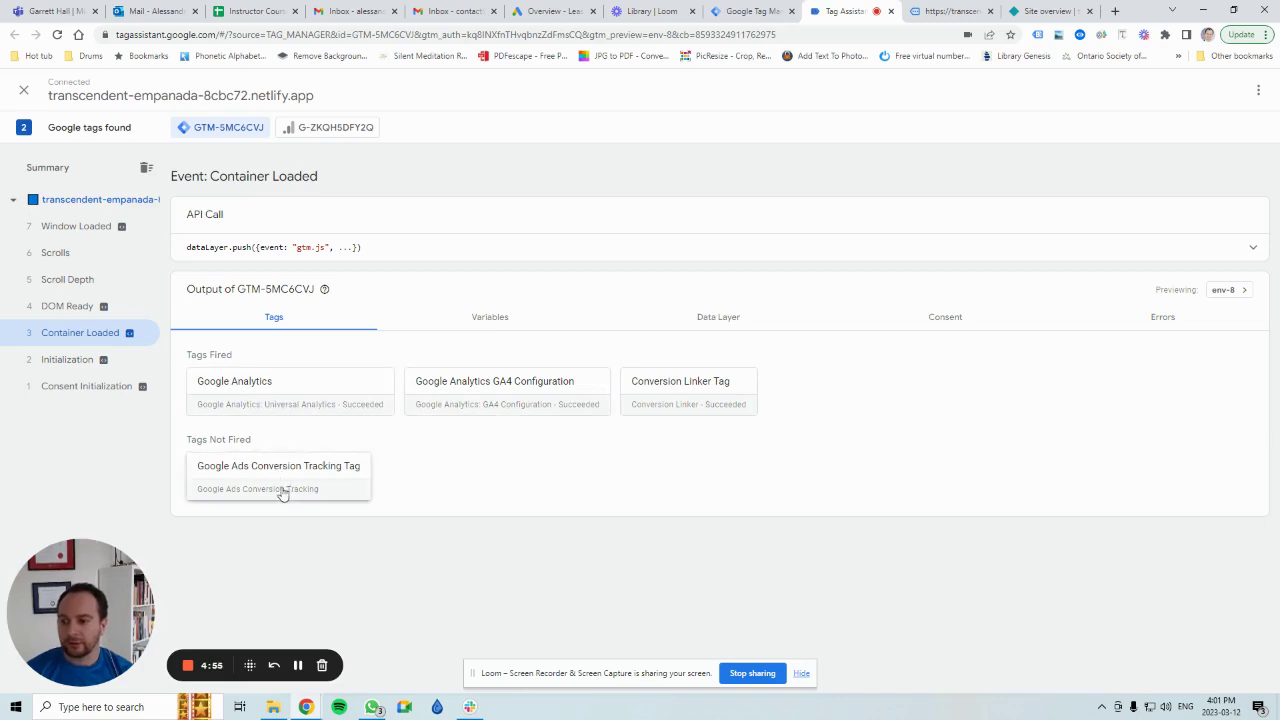
pyautogui.click(97, 228)
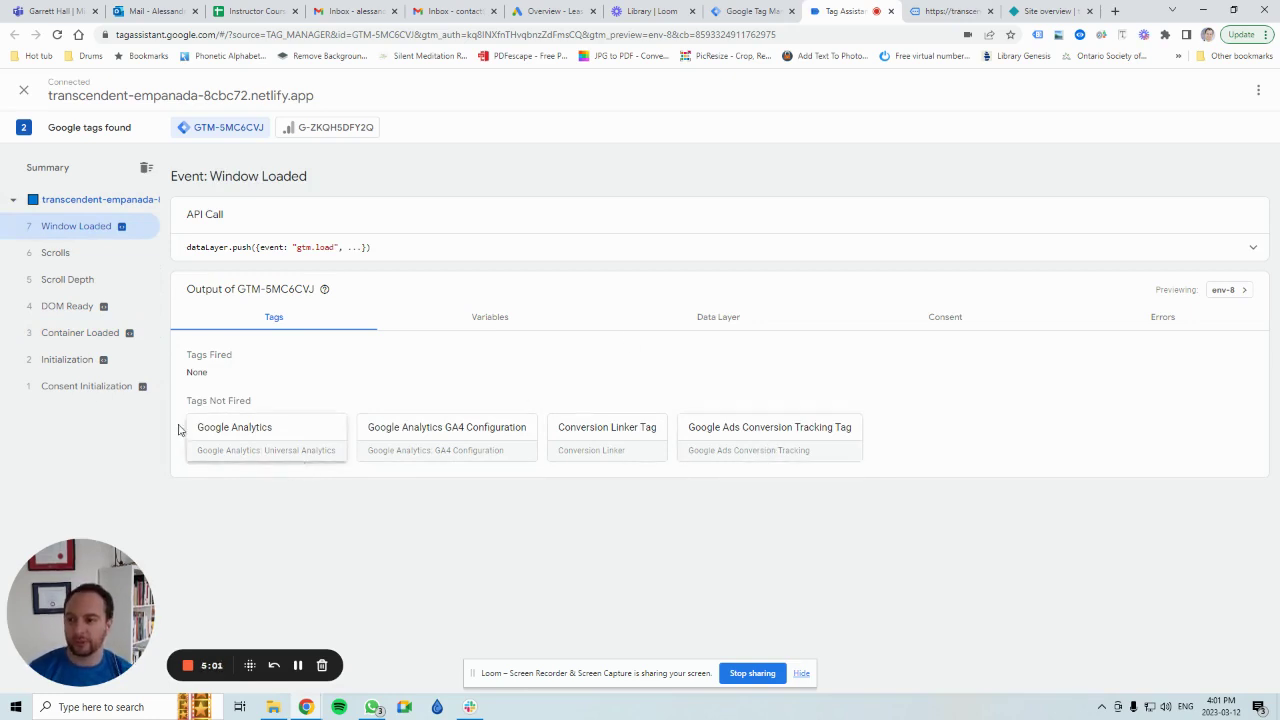
pyautogui.click(69, 310)
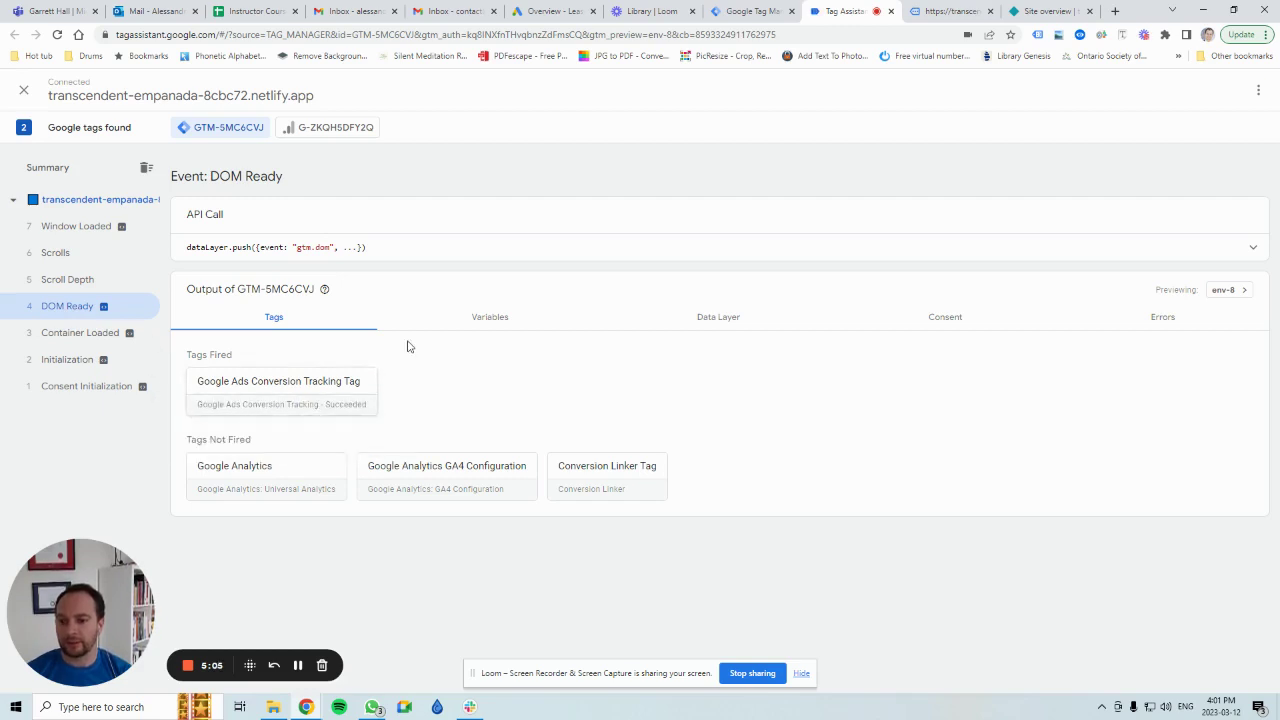
# Step: Open the fired Google Ads Conversion Tracking Tag's full properties and check its enhanced conversion email, conversion ID and conversion label
pyautogui.click(307, 388)
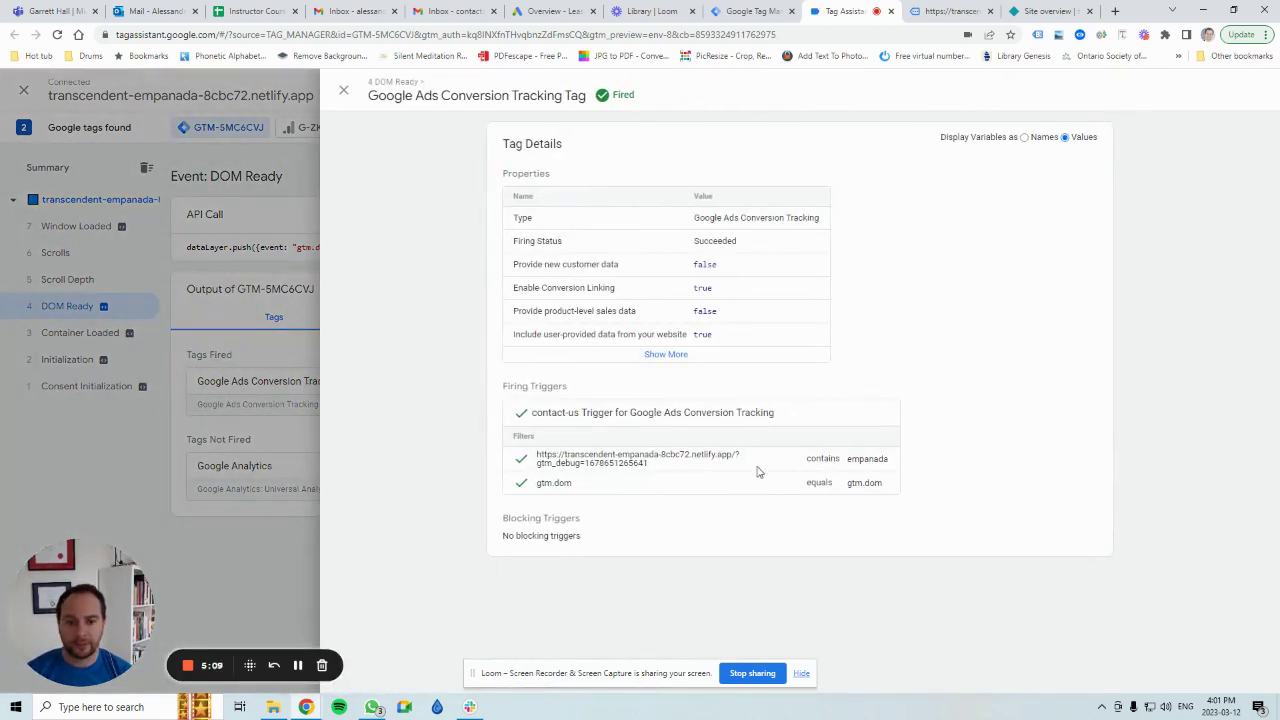
pyautogui.click(665, 355)
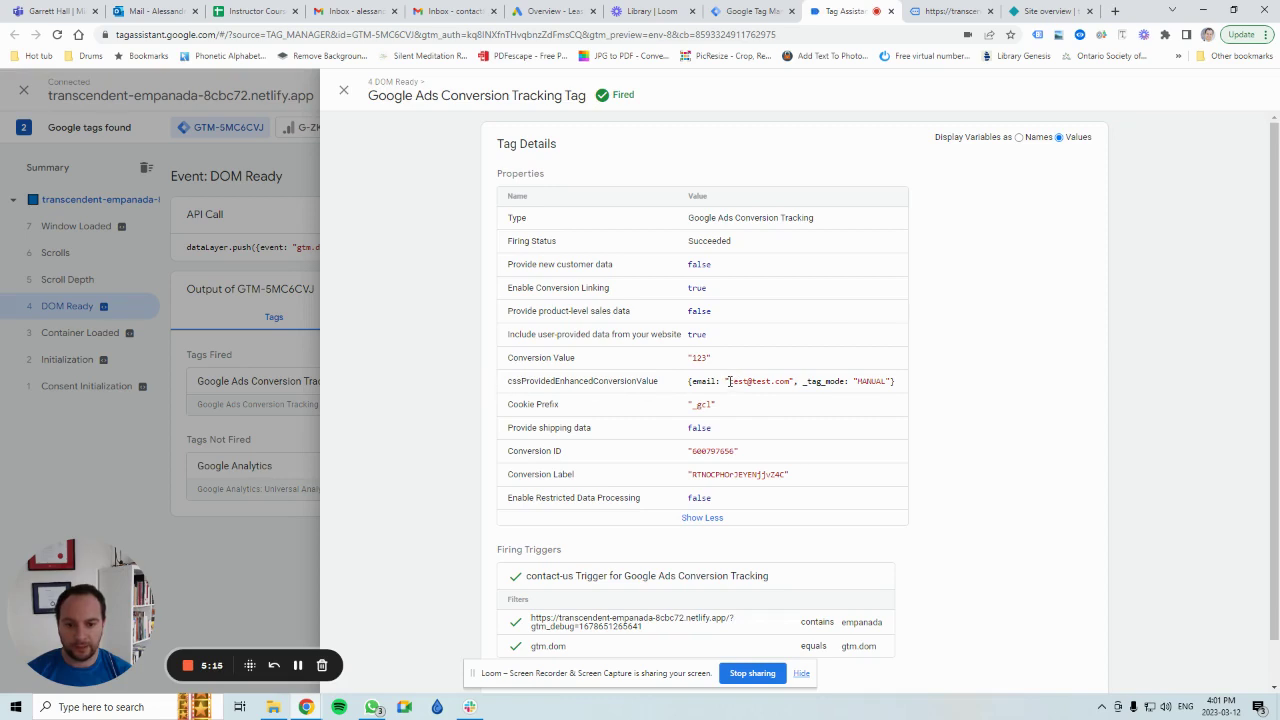
pyautogui.moveTo(790, 377); pyautogui.dragTo(729, 381)
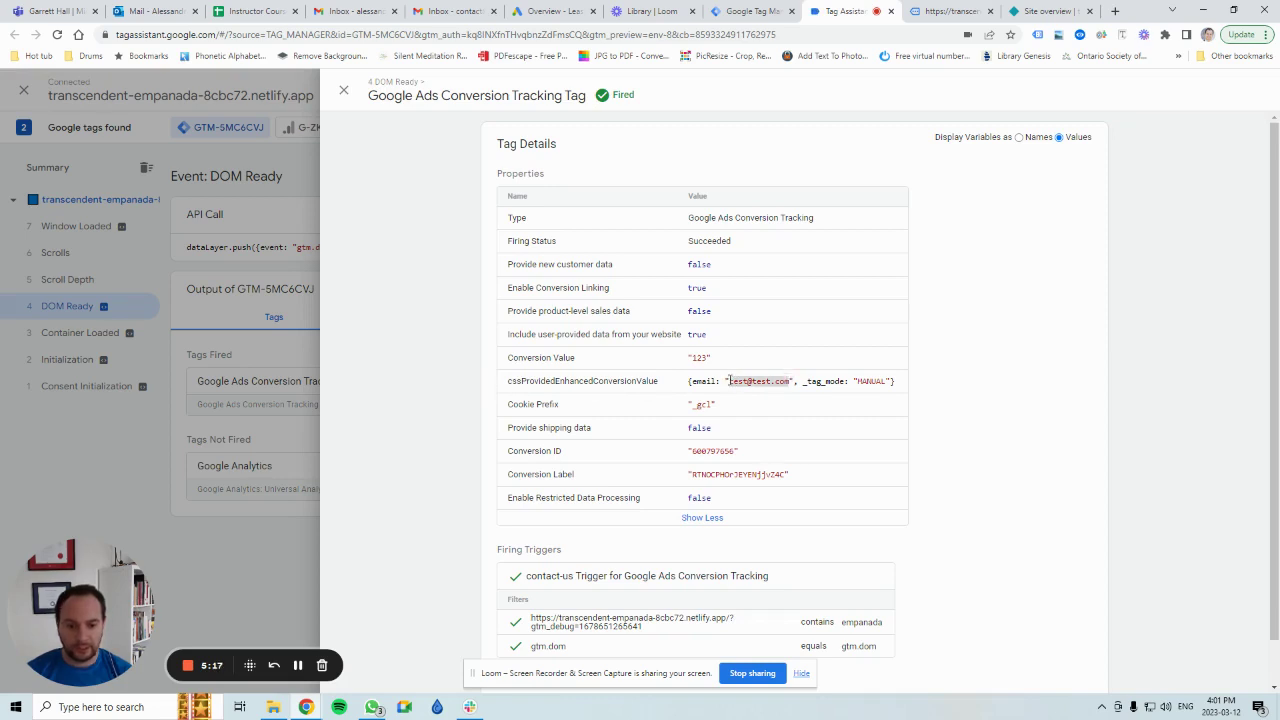
pyautogui.doubleClick(716, 451)
pyautogui.doubleClick(734, 475)
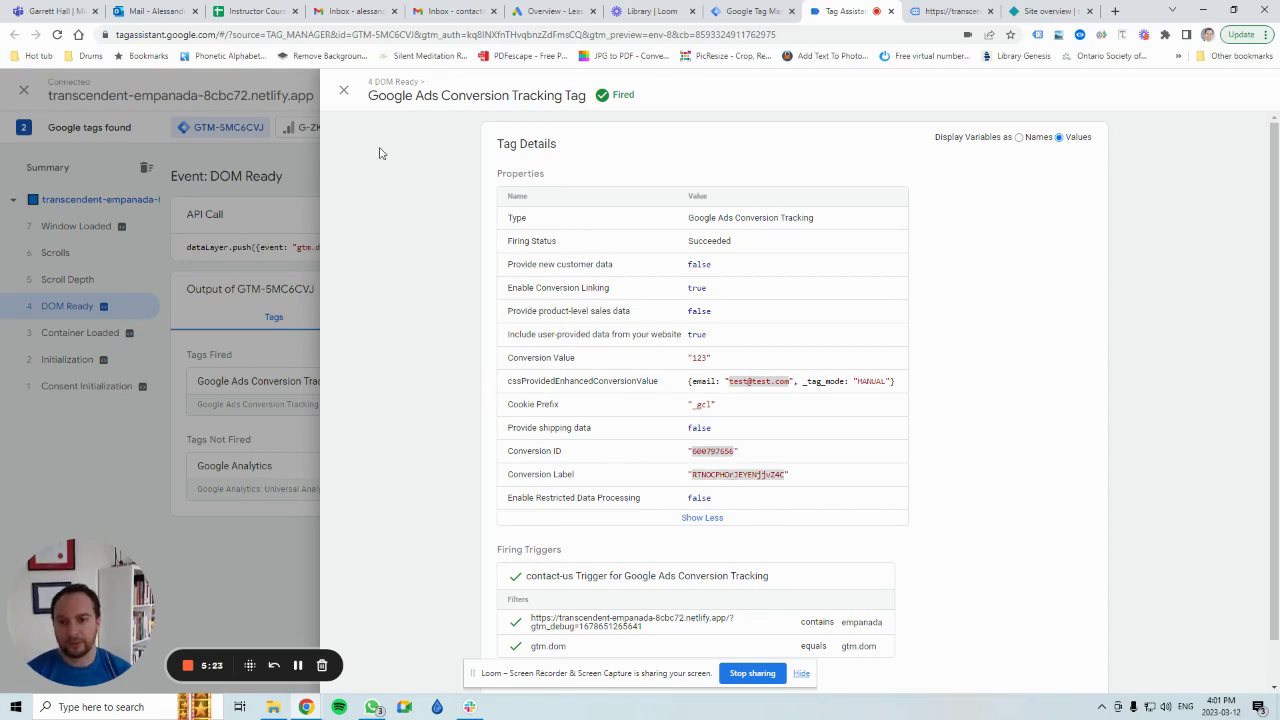
# Step: Close the conversion tag's details and examine the data layer values for the DOM Ready, Scroll Depth and Window Loaded events
pyautogui.click(345, 91)
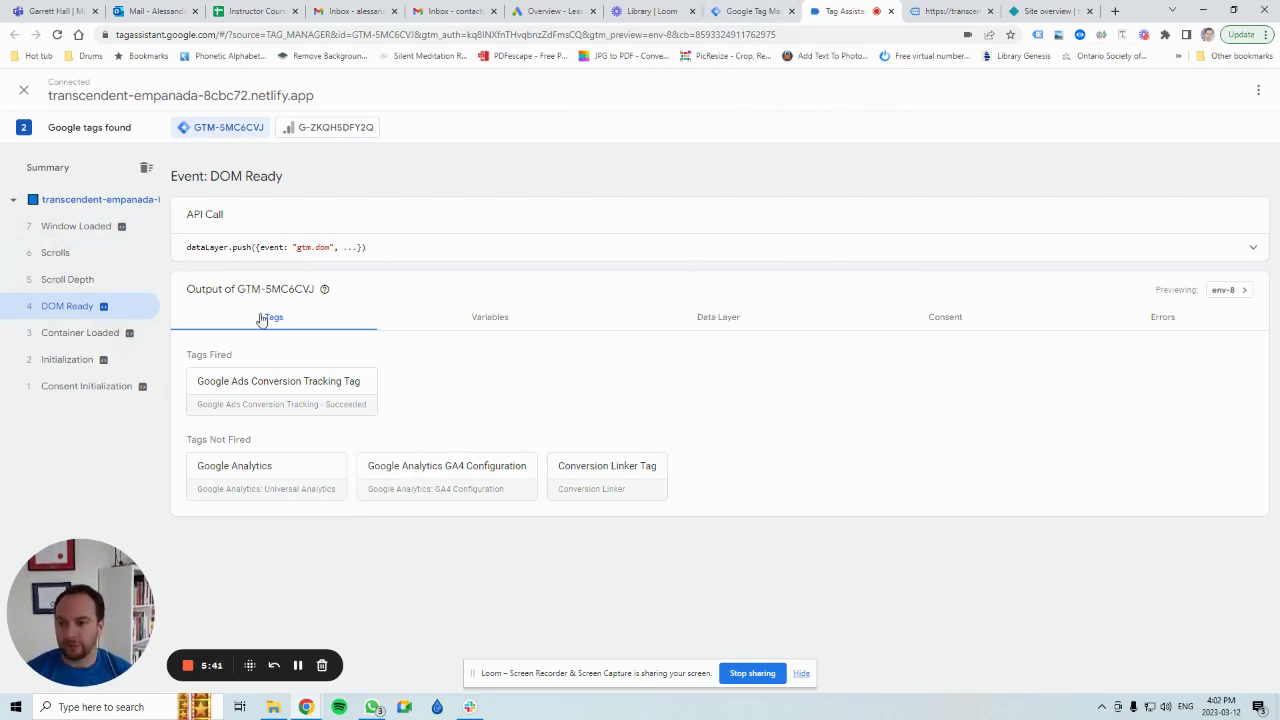
pyautogui.click(724, 318)
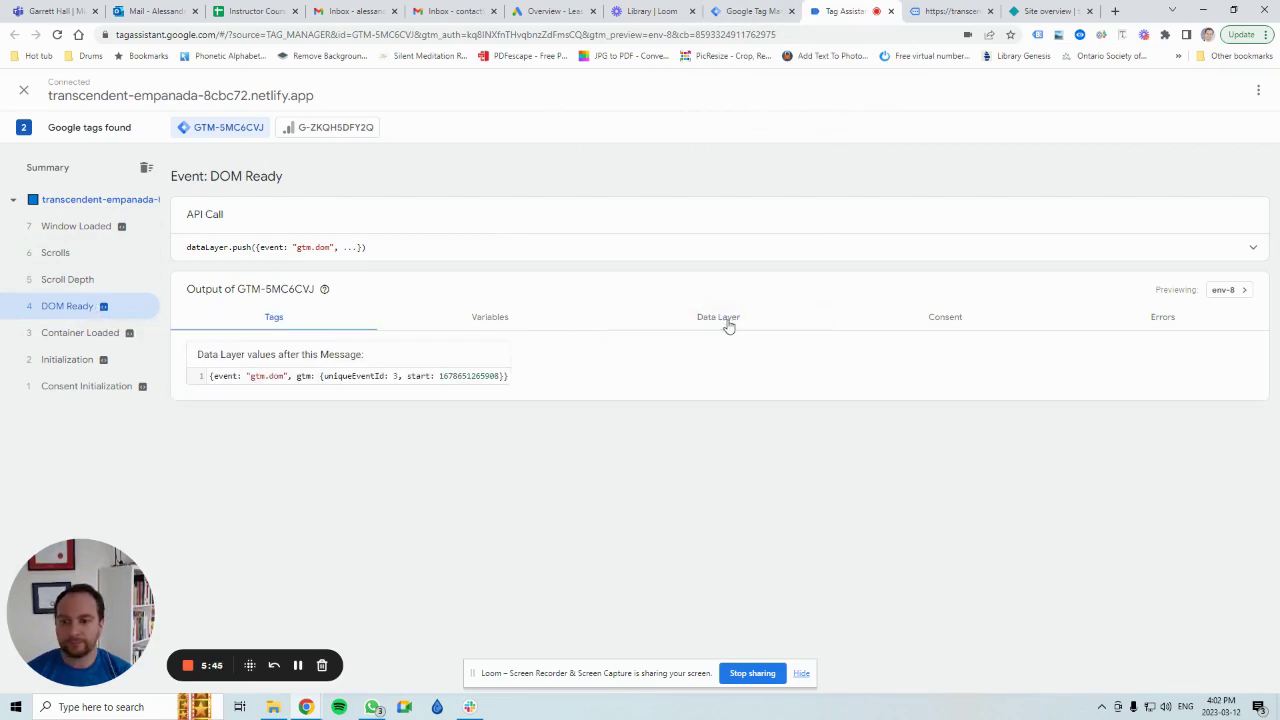
pyautogui.click(66, 279)
pyautogui.click(69, 230)
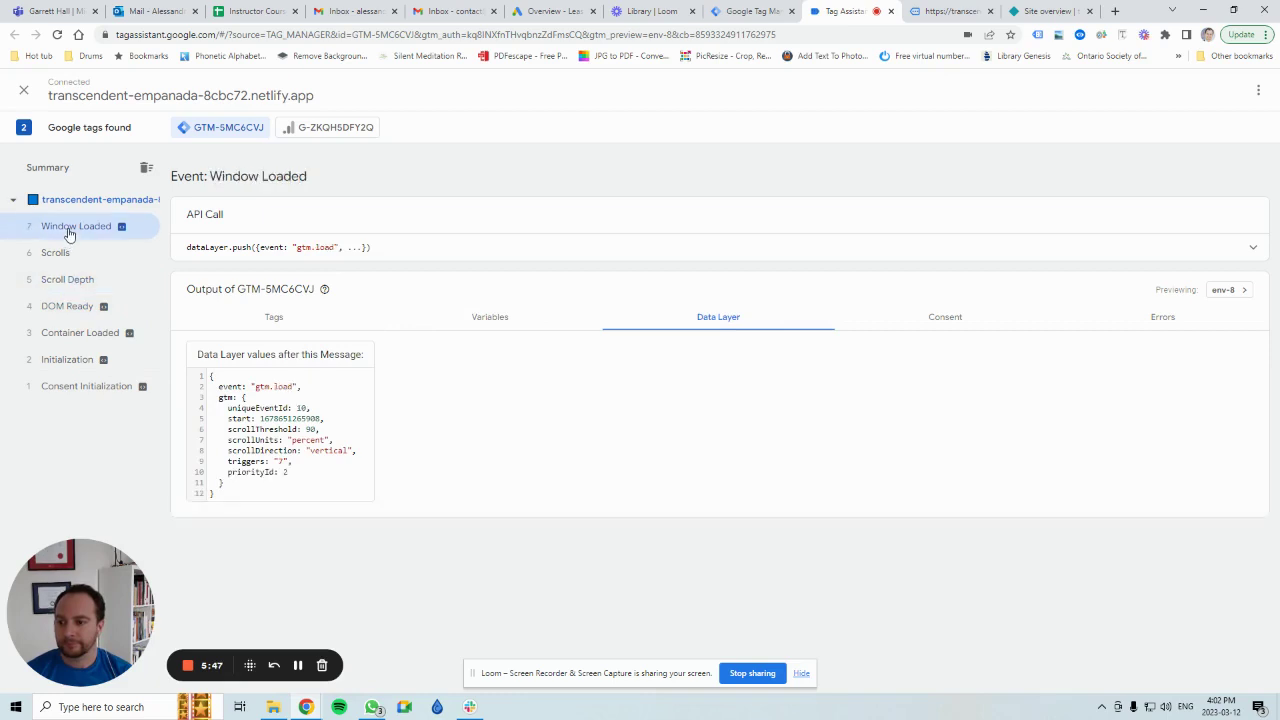
# Step: Check the consent information for the Window Loaded, Scrolls, Scroll Depth and DOM Ready events, and review DOM Ready's data layer values
pyautogui.click(962, 318)
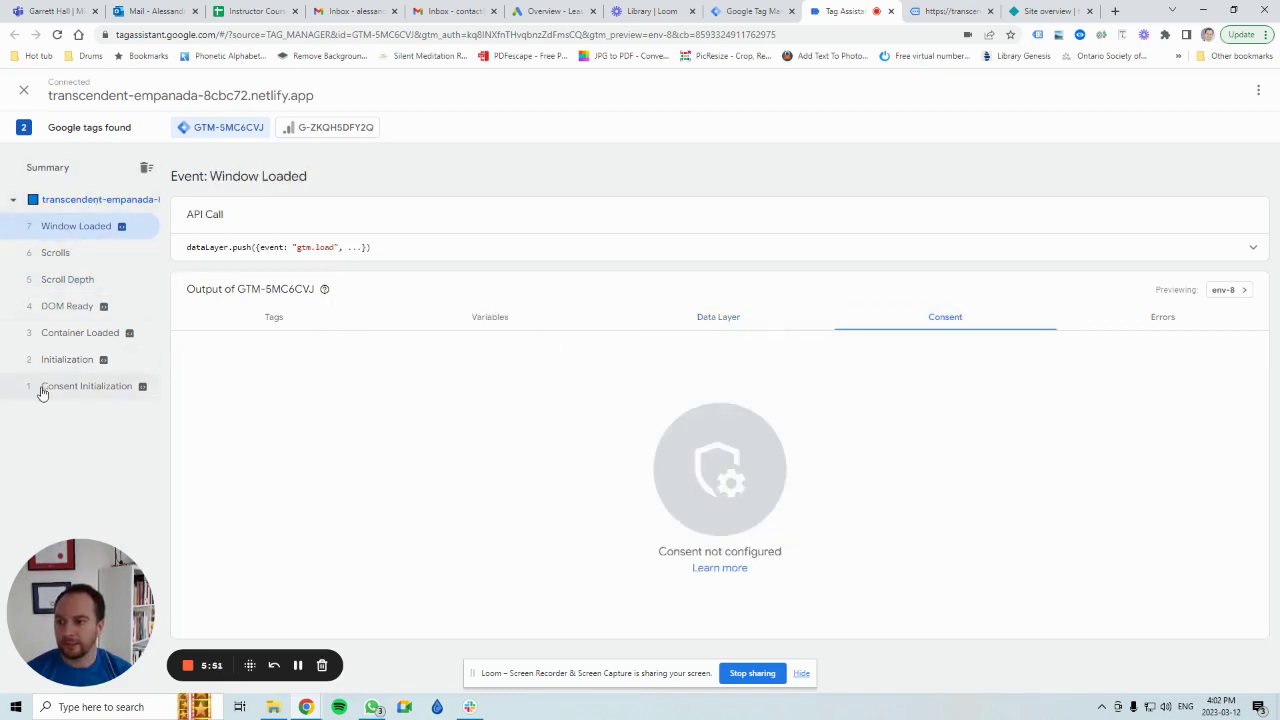
pyautogui.click(68, 255)
pyautogui.click(74, 280)
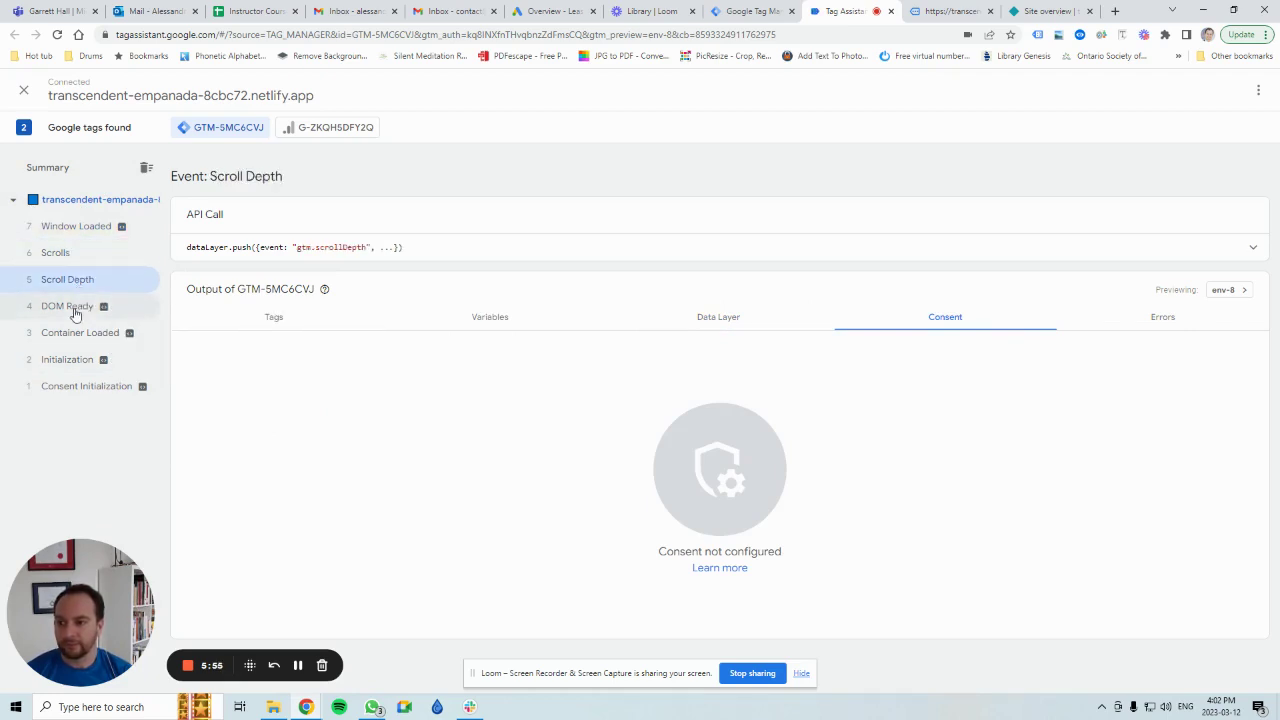
pyautogui.click(75, 312)
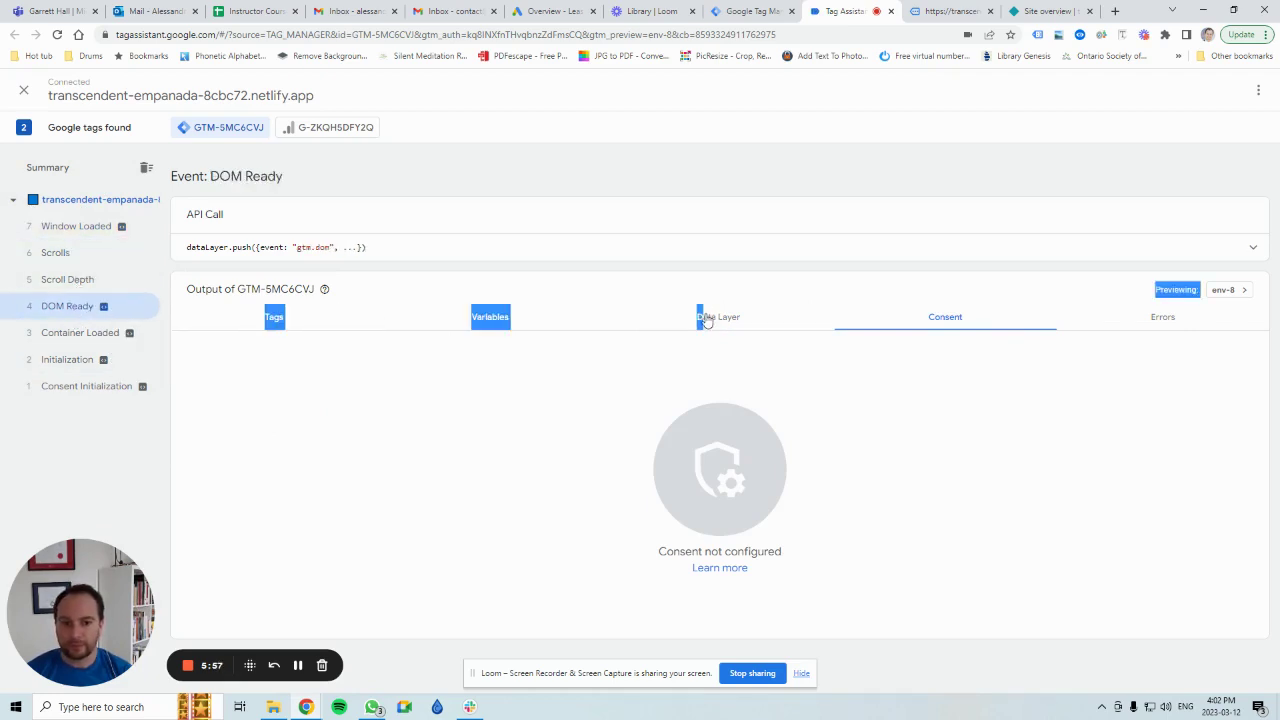
pyautogui.click(705, 317)
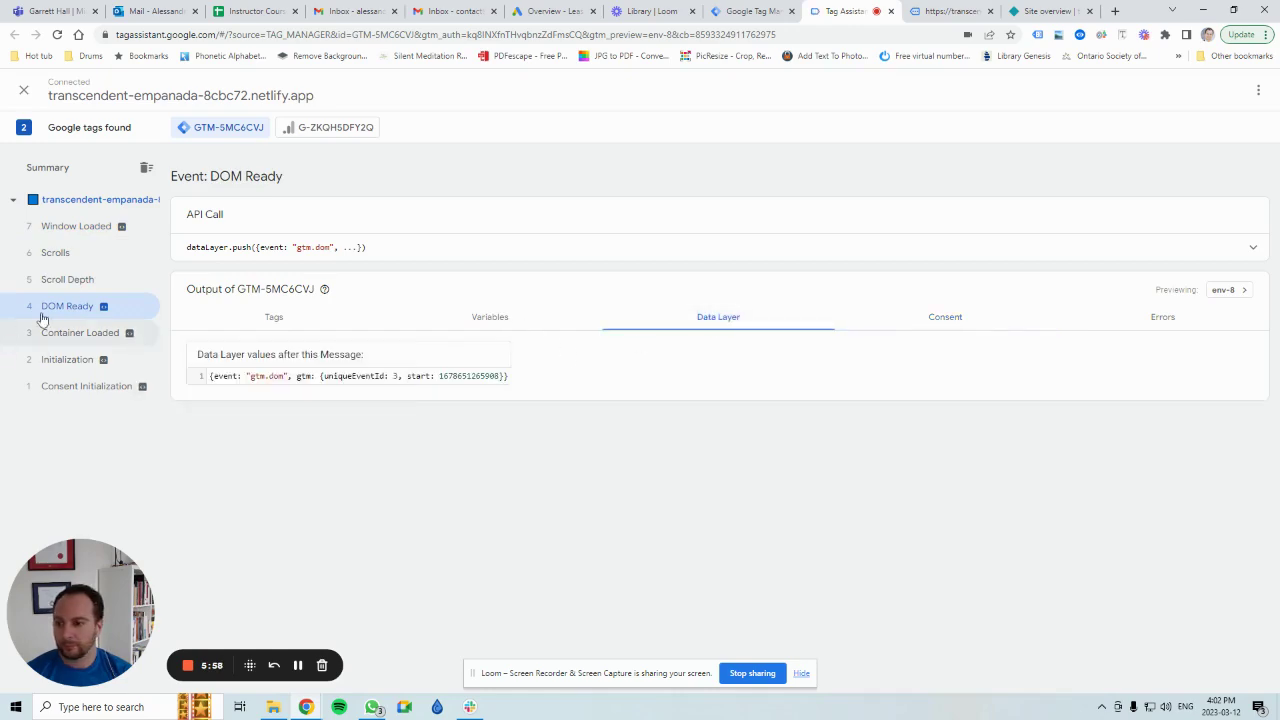
# Step: Examine the variable values for the DOM Ready and Window Loaded events, and compare which tags fire on each
pyautogui.click(455, 318)
pyautogui.scroll(-2, 468, 408)
pyautogui.scroll(-5, 465, 413)
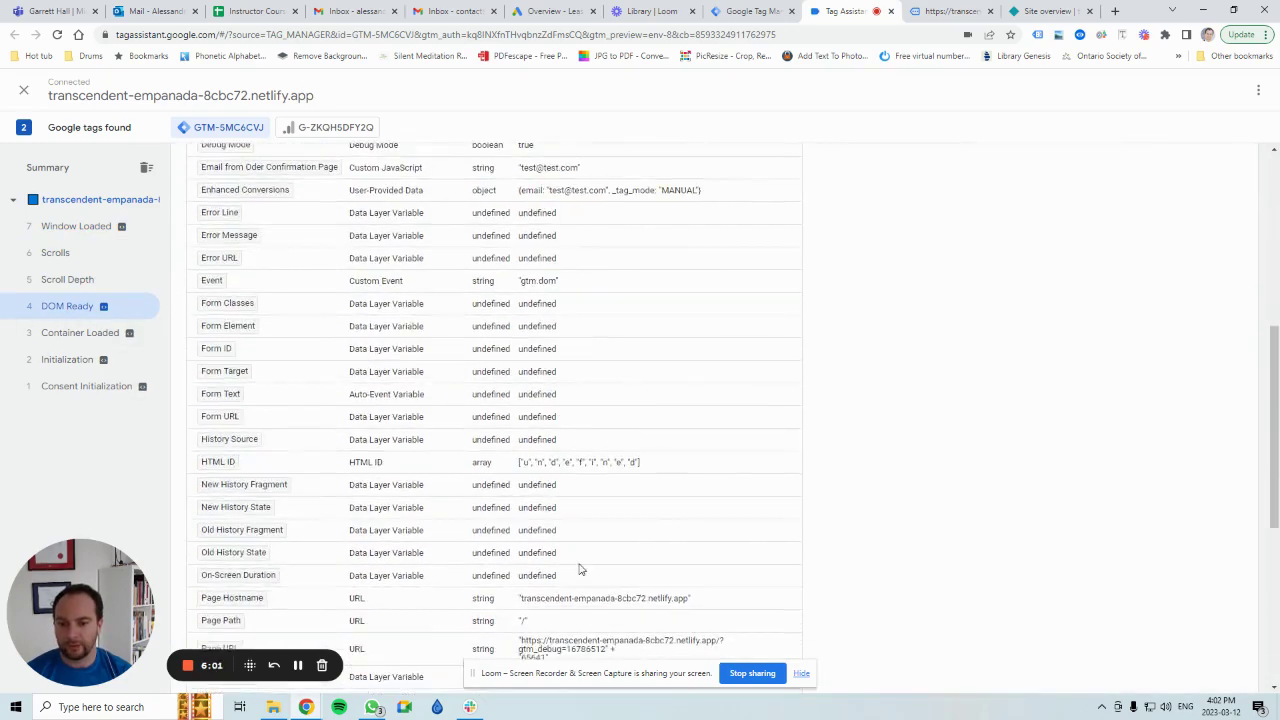
pyautogui.click(104, 227)
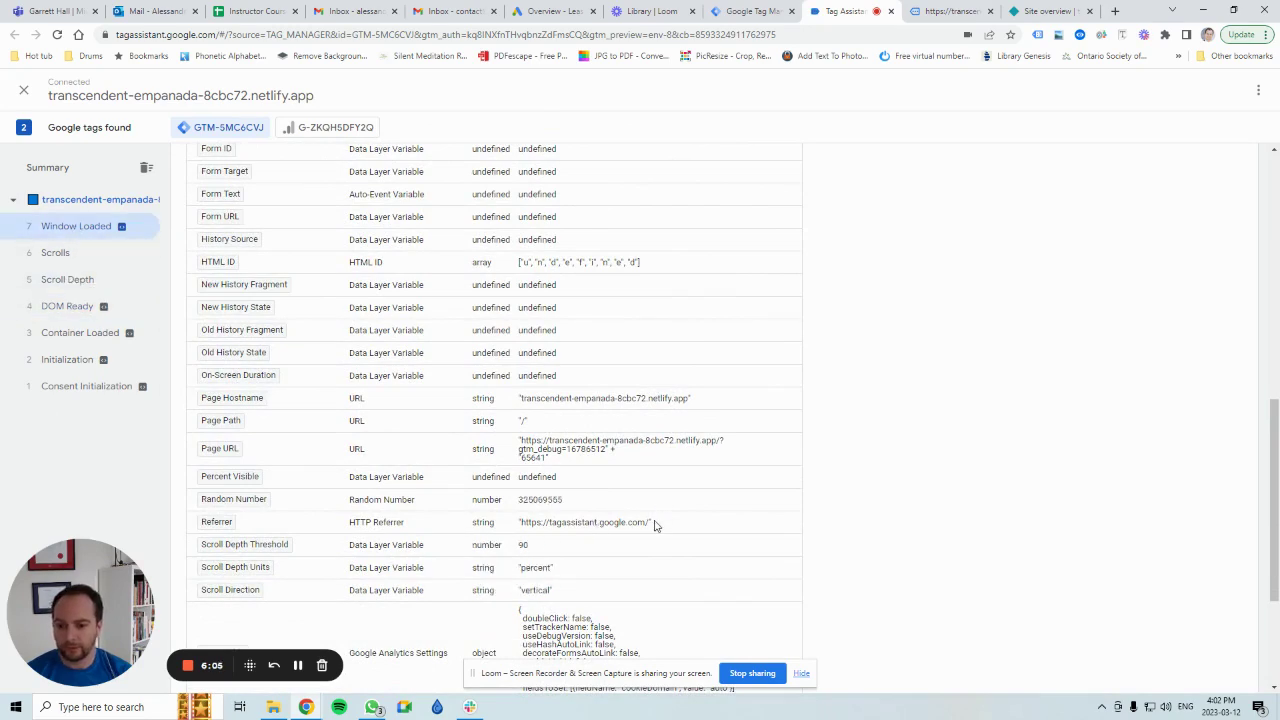
pyautogui.scroll(8, 655, 524)
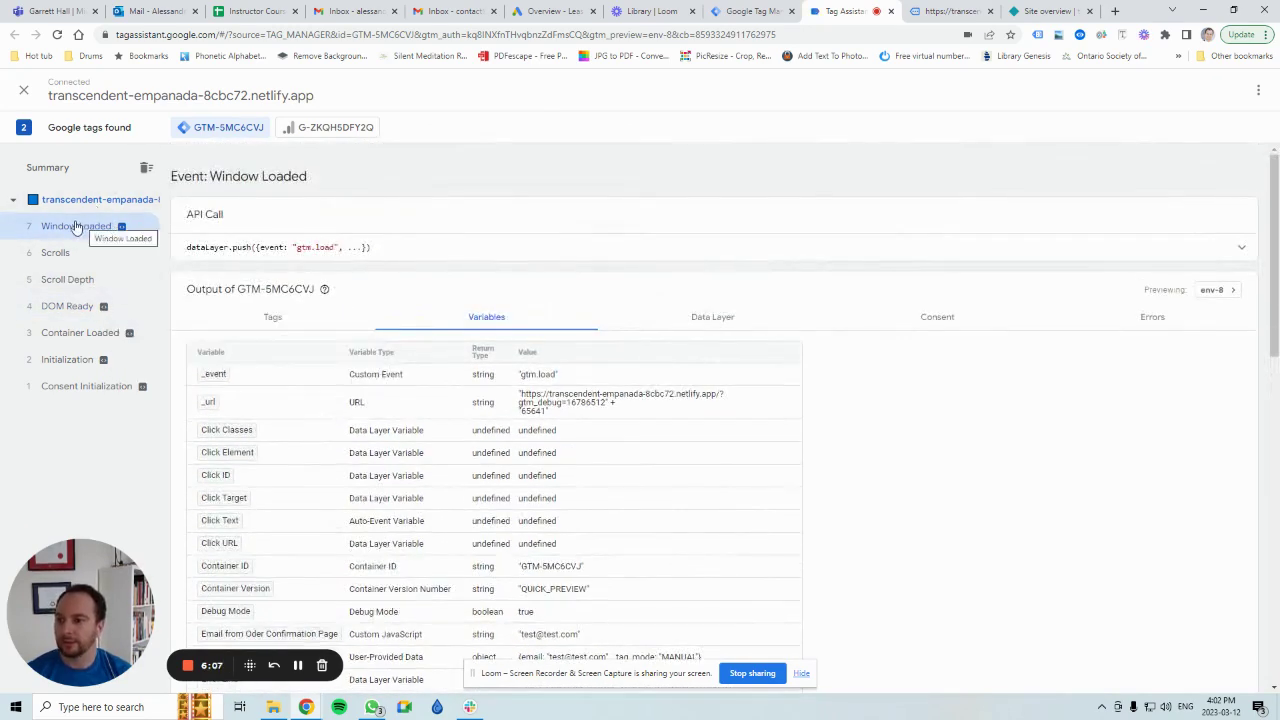
pyautogui.click(281, 318)
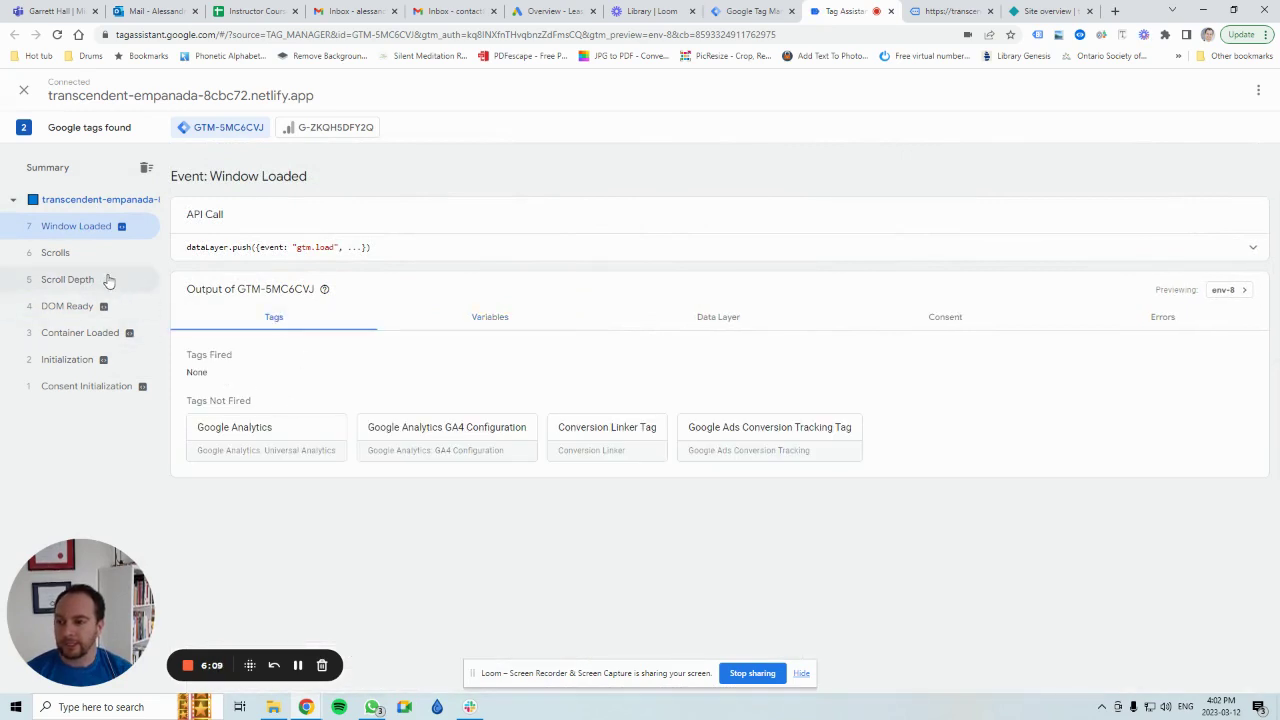
pyautogui.click(64, 306)
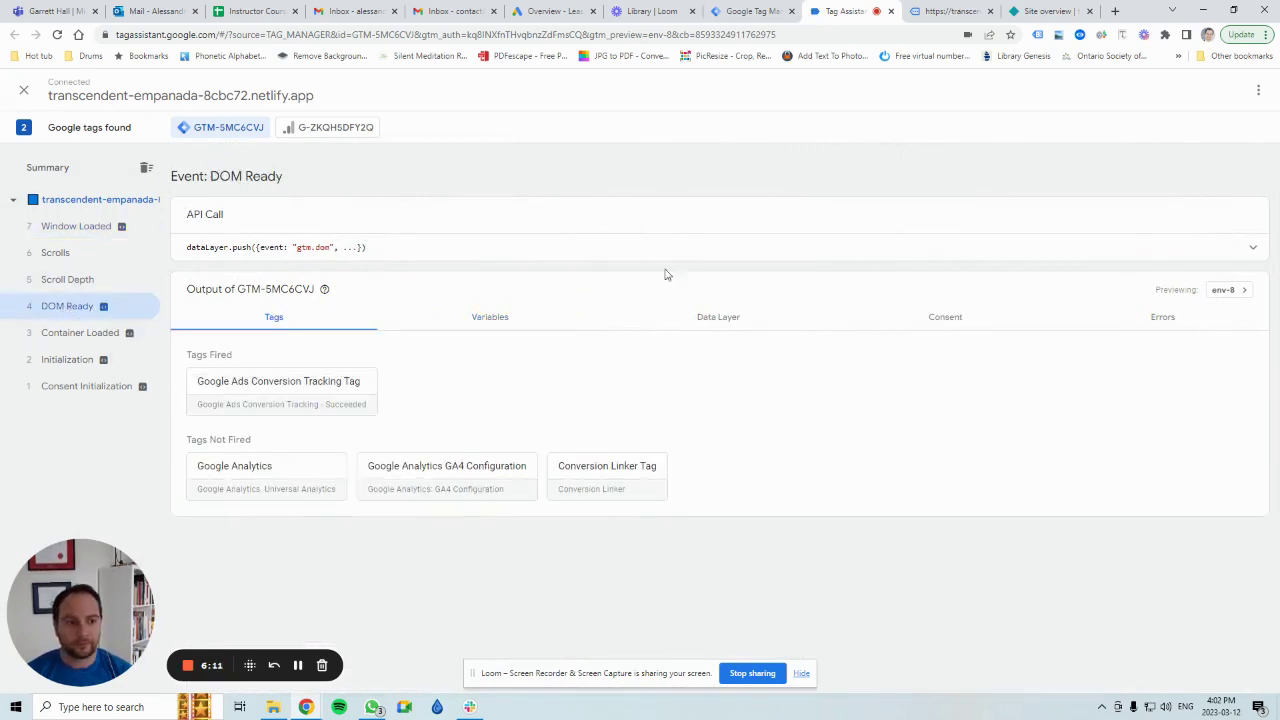